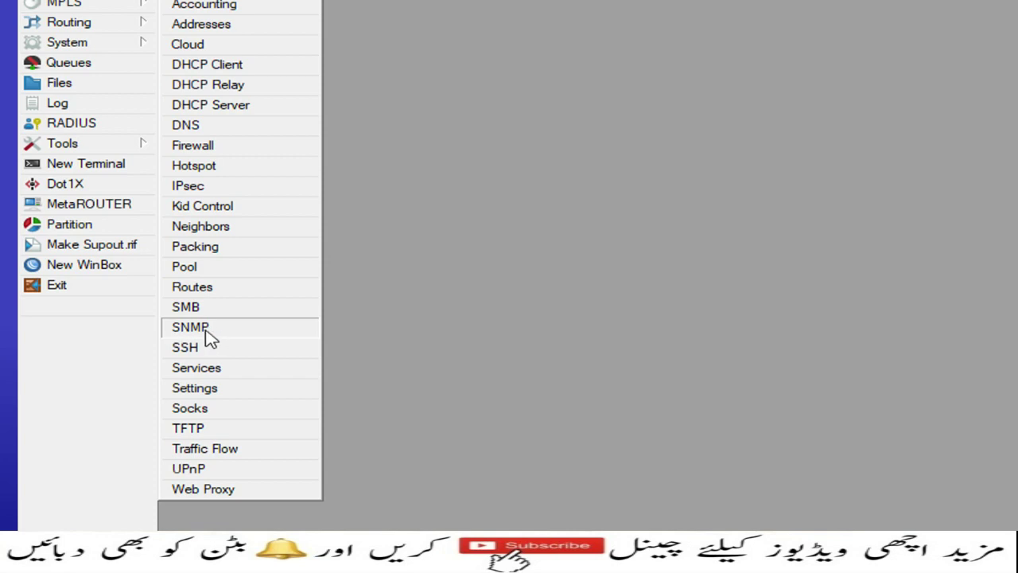
# - Turn on SNMP with trap version 2 on all trap interfaces, apply, and show the Communities list
pyautogui.click(208, 334)
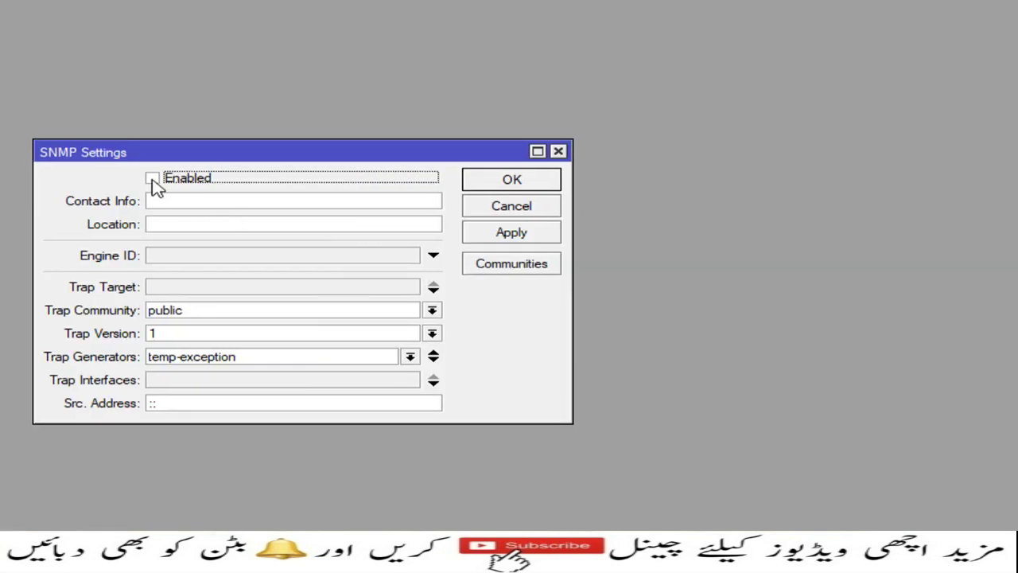
pyautogui.click(152, 179)
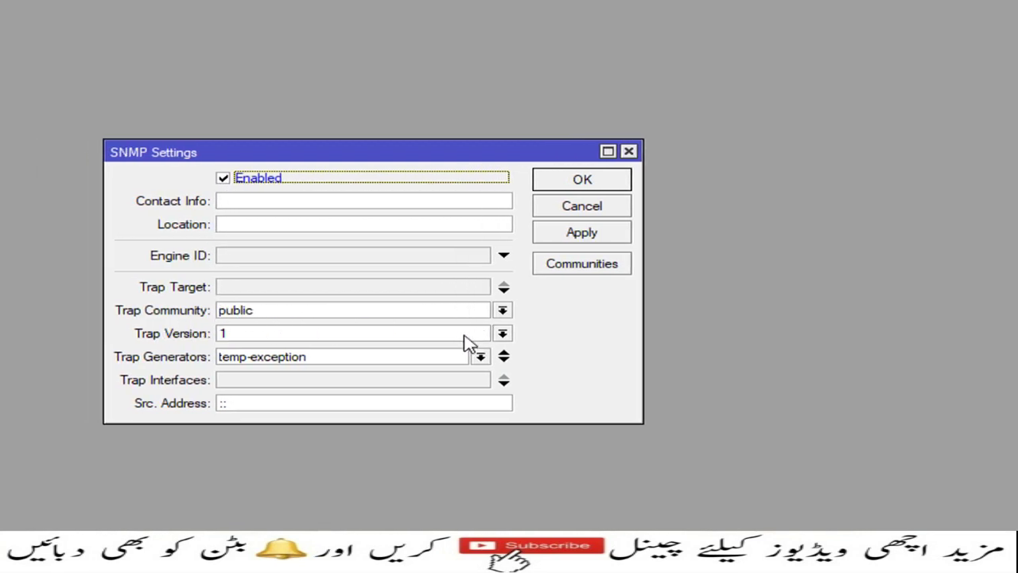
pyautogui.click(502, 334)
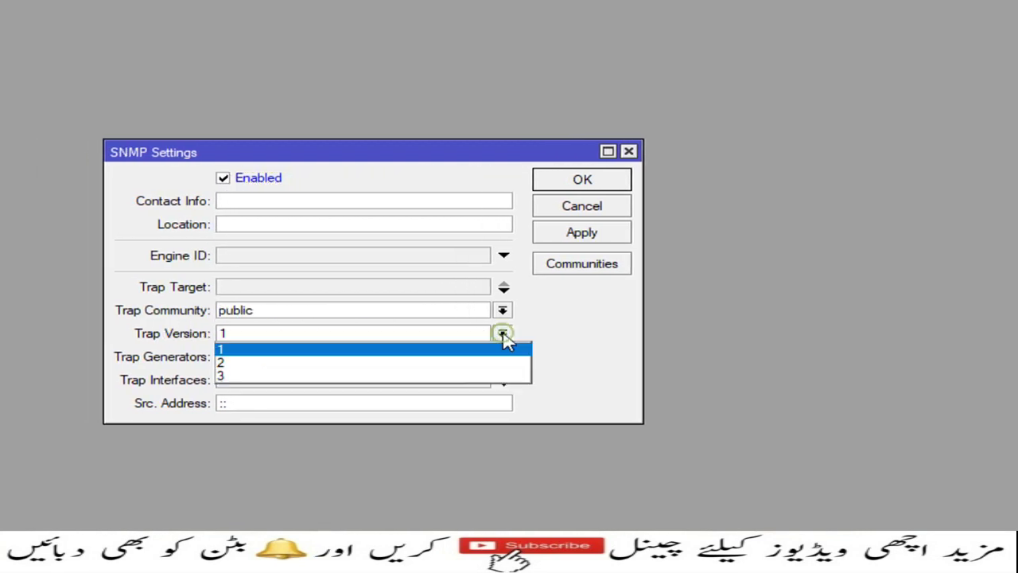
pyautogui.click(258, 362)
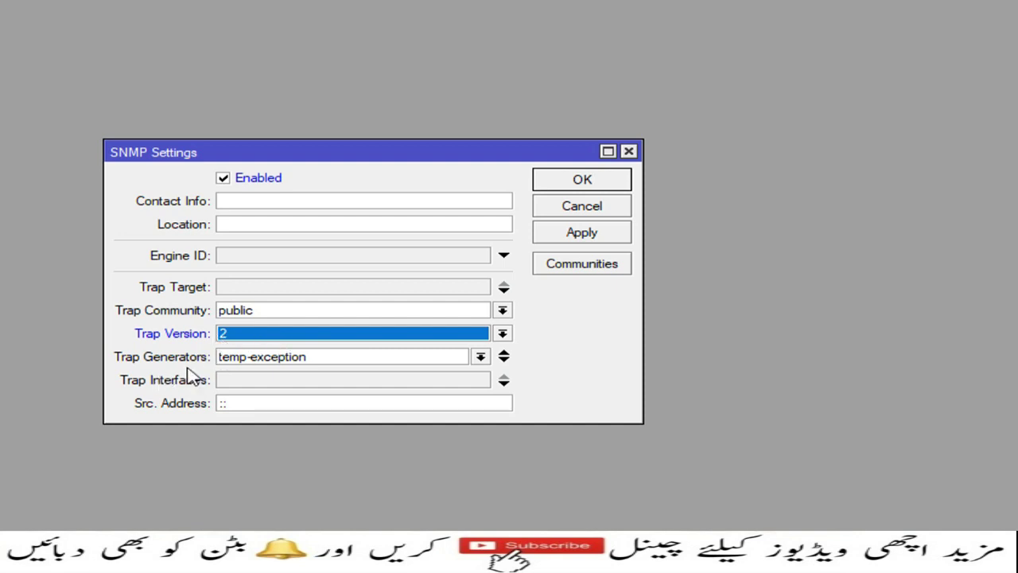
pyautogui.click(423, 385)
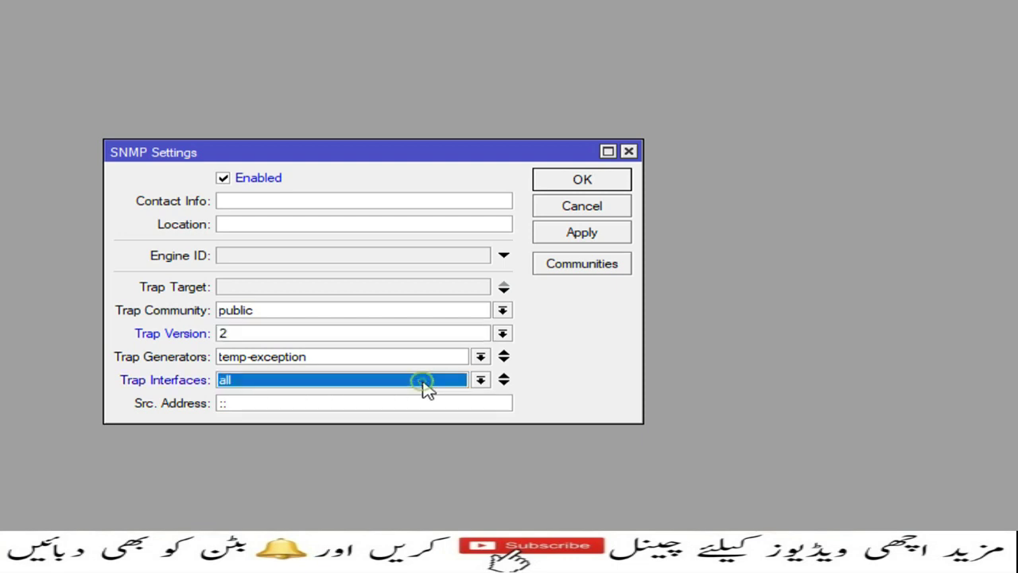
pyautogui.click(479, 381)
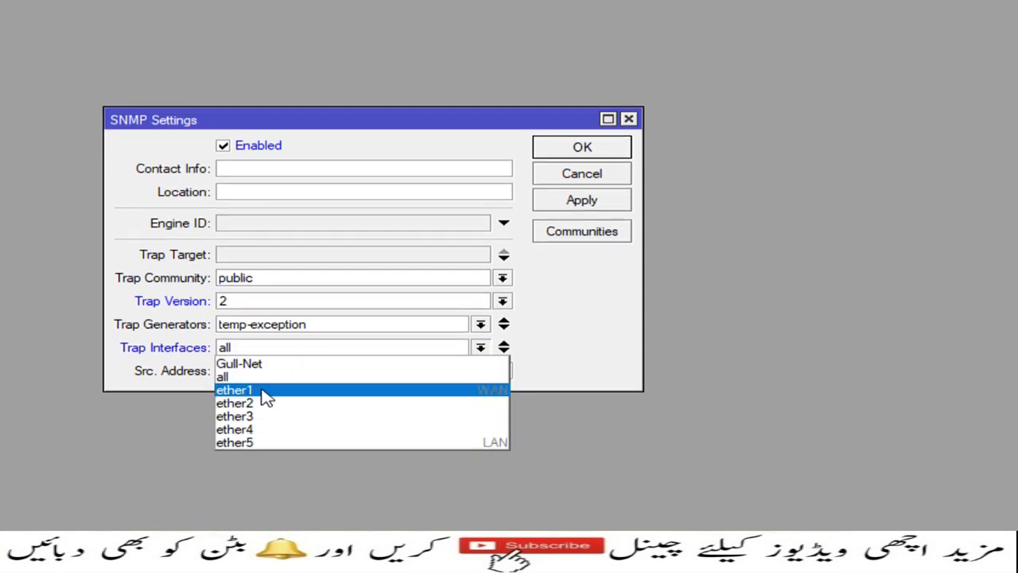
pyautogui.click(261, 409)
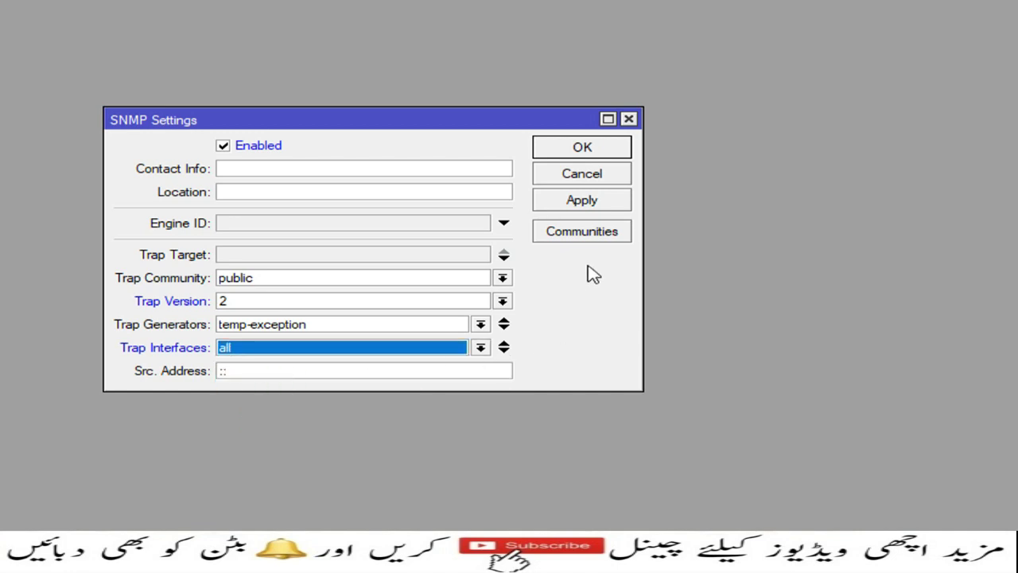
pyautogui.click(585, 206)
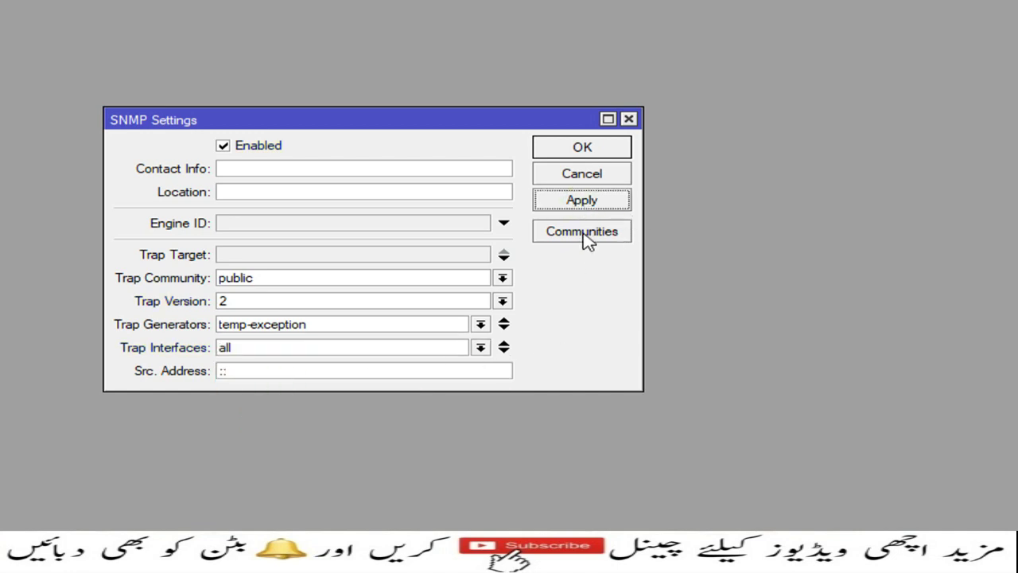
pyautogui.click(583, 232)
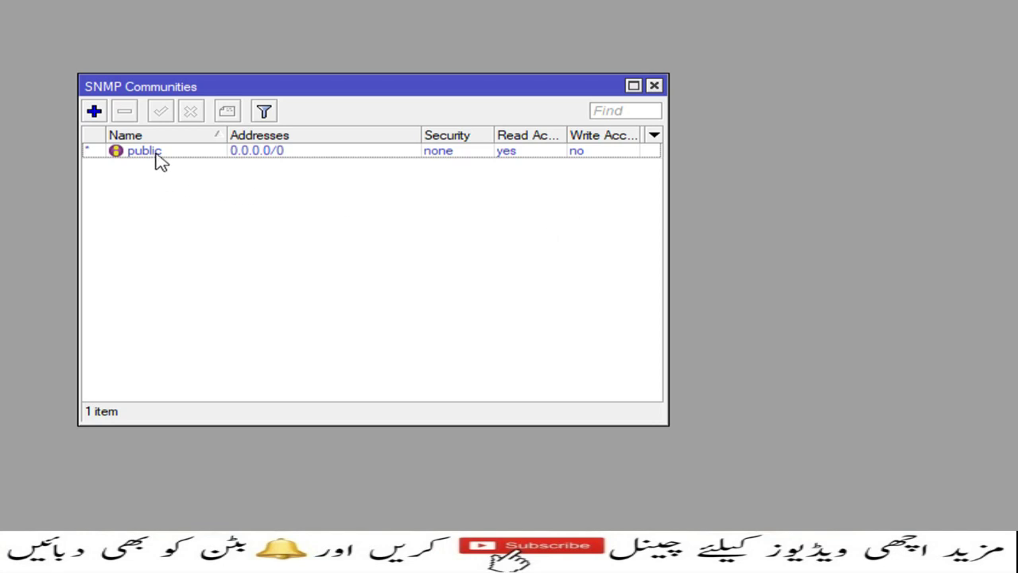
# - Inspect the public community unchanged, disable it, and begin a new SNMP community entry
pyautogui.doubleClick(158, 159)
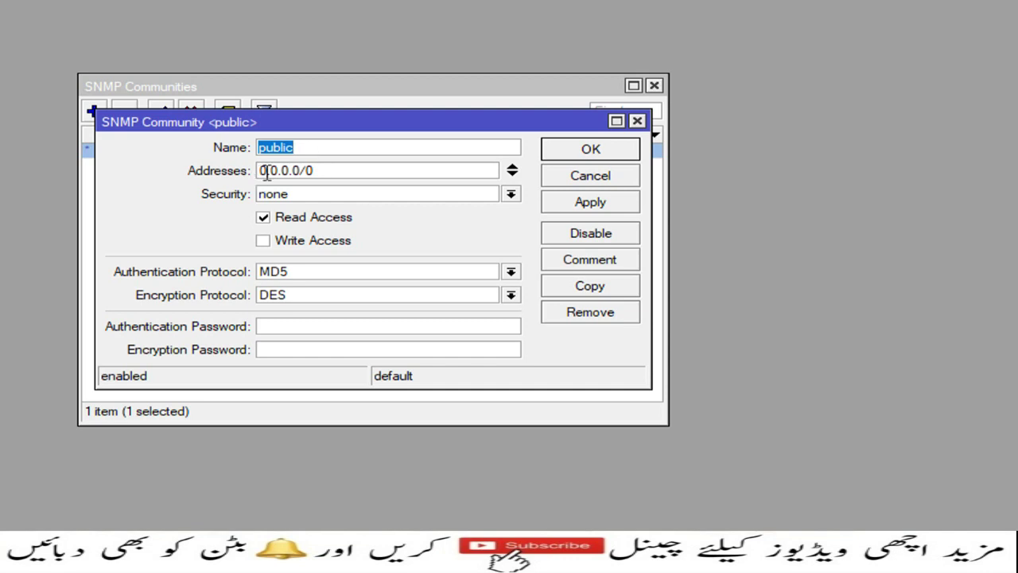
pyautogui.moveTo(319, 172); pyautogui.dragTo(236, 170)
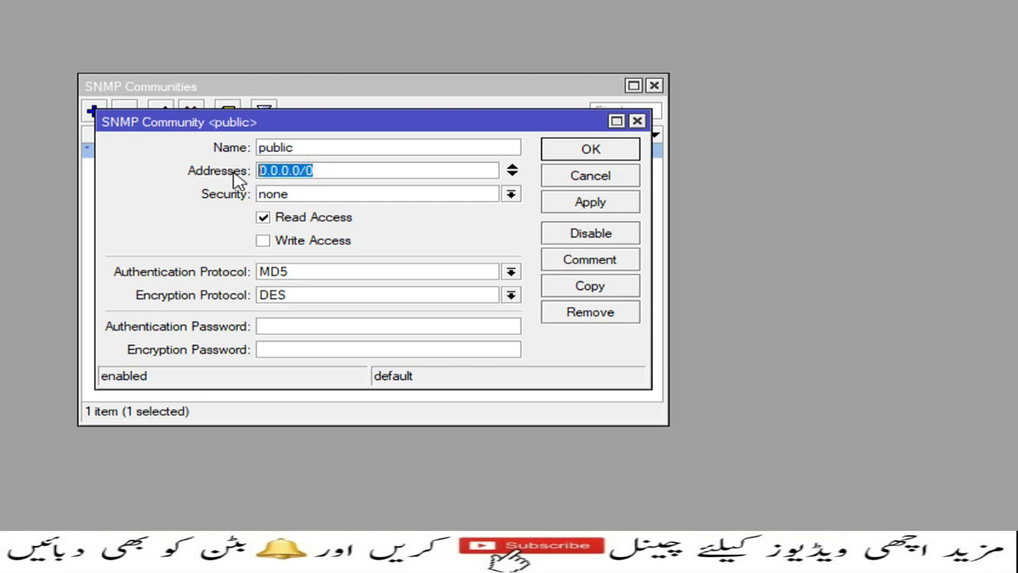
pyautogui.click(564, 182)
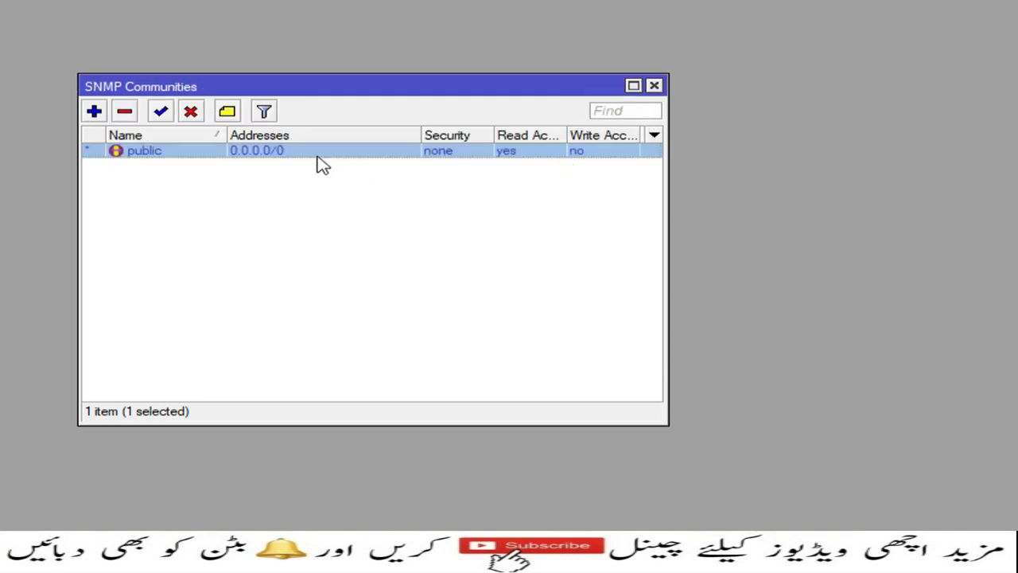
pyautogui.click(191, 112)
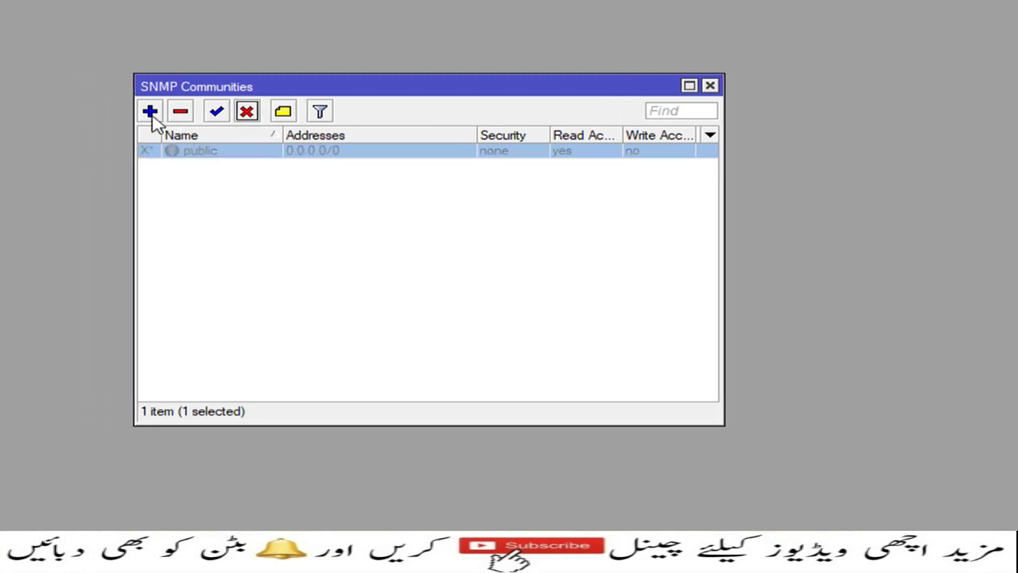
pyautogui.click(150, 112)
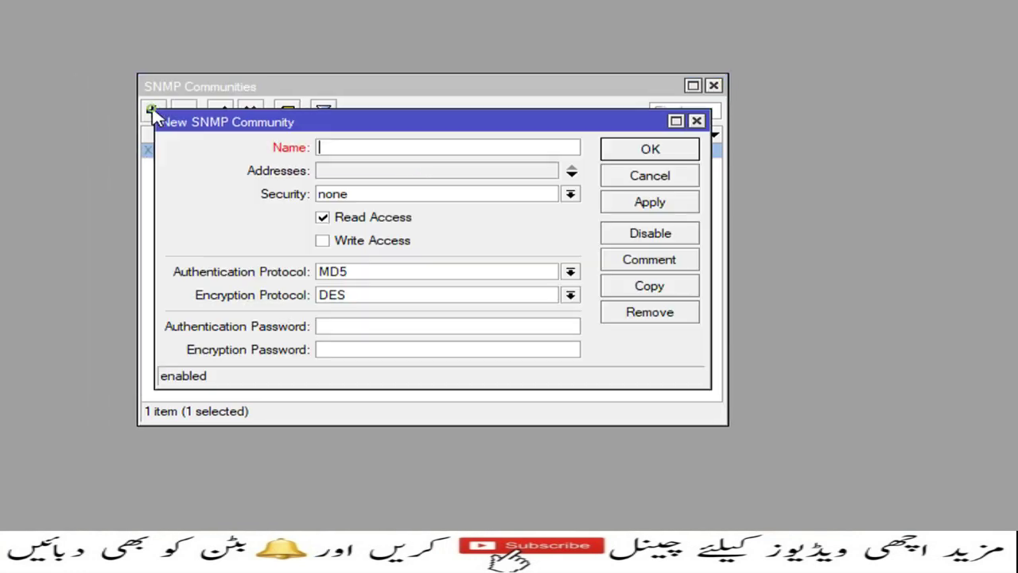
pyautogui.click(359, 151)
pyautogui.write('prtg')
pyautogui.click(357, 175)
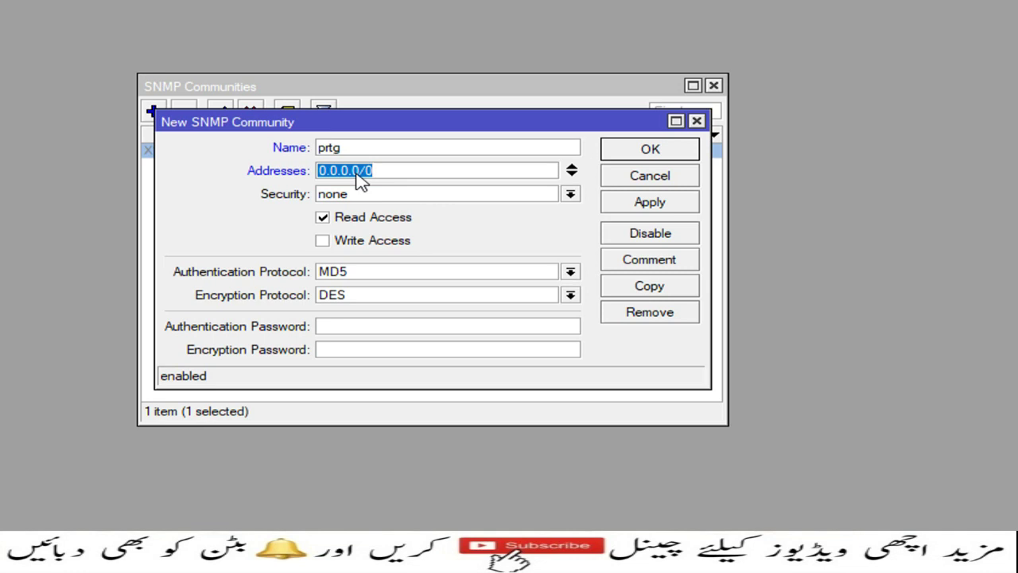
pyautogui.write('19')
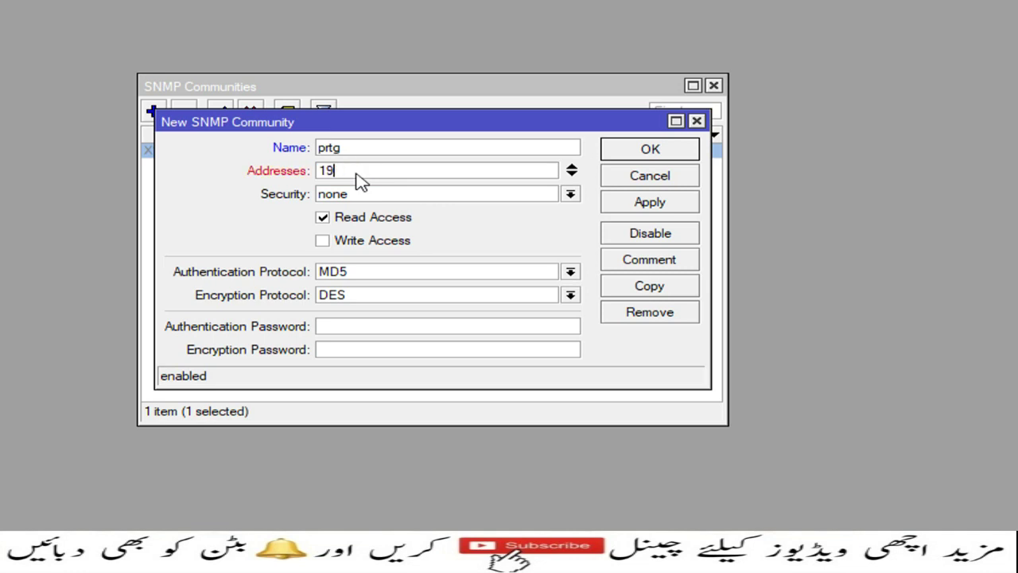
pyautogui.write('2.168.10.10')
pyautogui.click(672, 209)
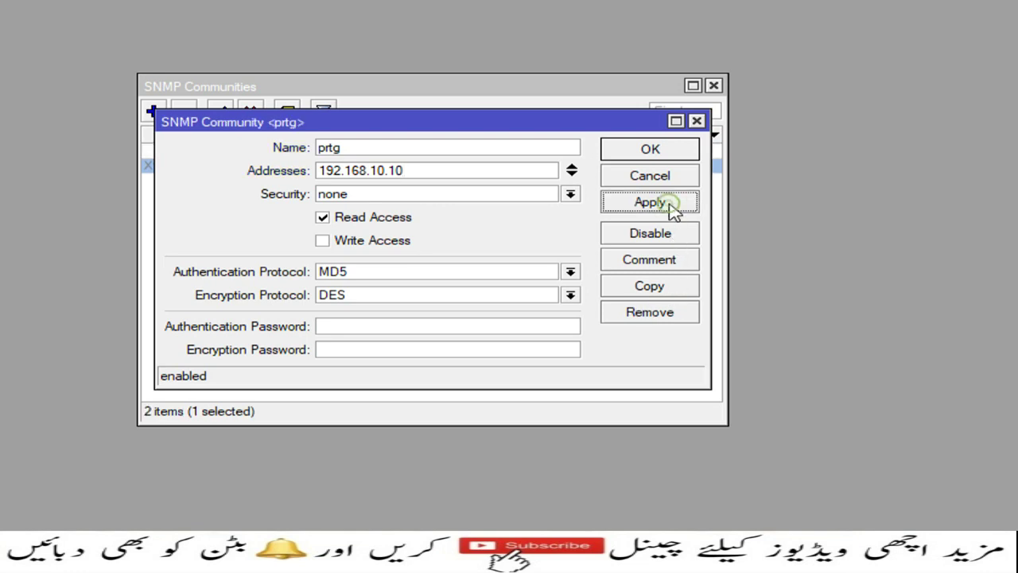
pyautogui.click(669, 156)
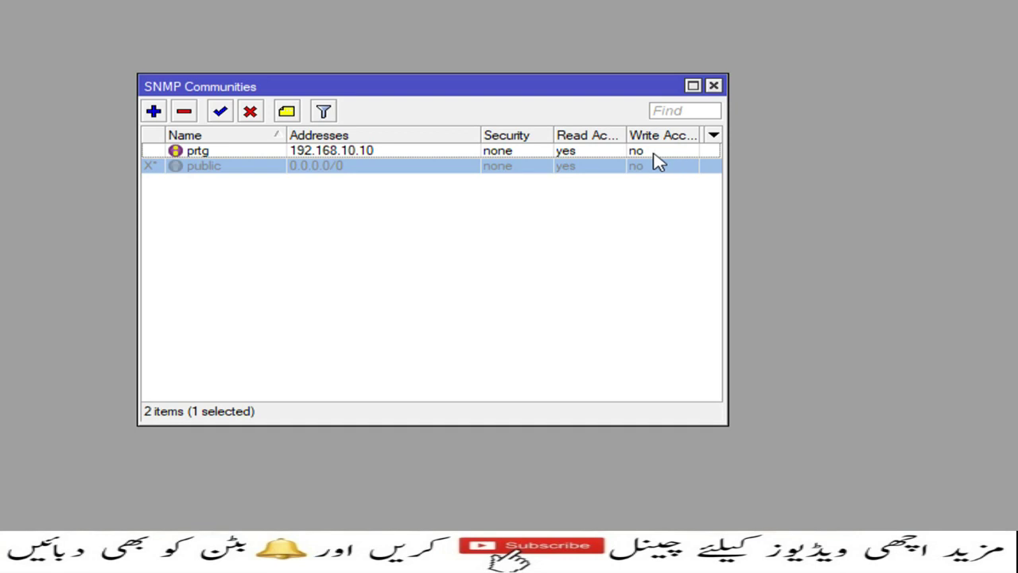
pyautogui.click(653, 155)
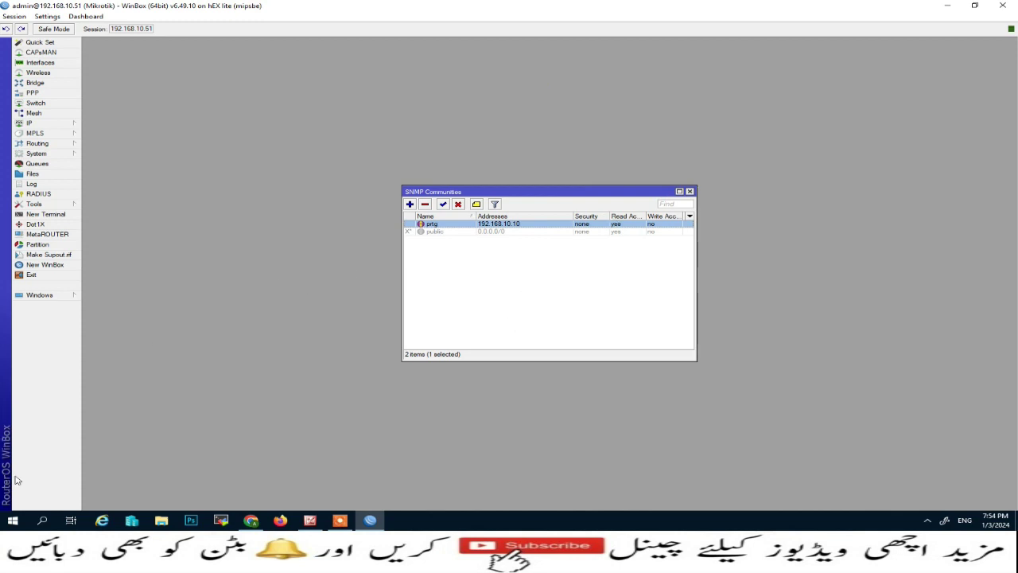
# - Ping 192.168.10.10 from a new terminal until four replies with 0% loss, then close the terminal
pyautogui.click(46, 214)
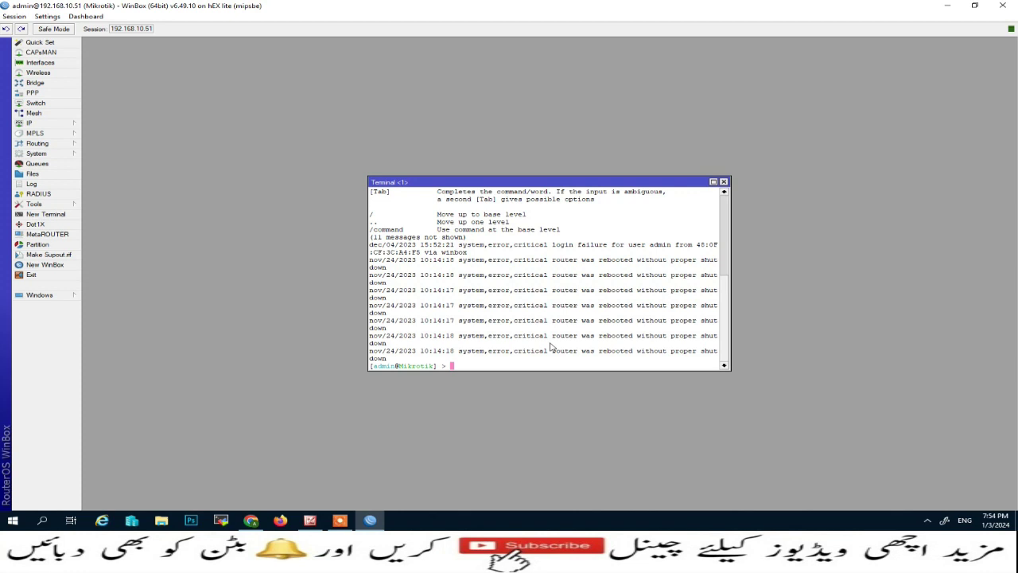
pyautogui.press('Return')
pyautogui.press('Return')
pyautogui.press('Return')
pyautogui.press('Return')
pyautogui.press('Return')
pyautogui.press('Return')
pyautogui.press('Return')
pyautogui.press('Return')
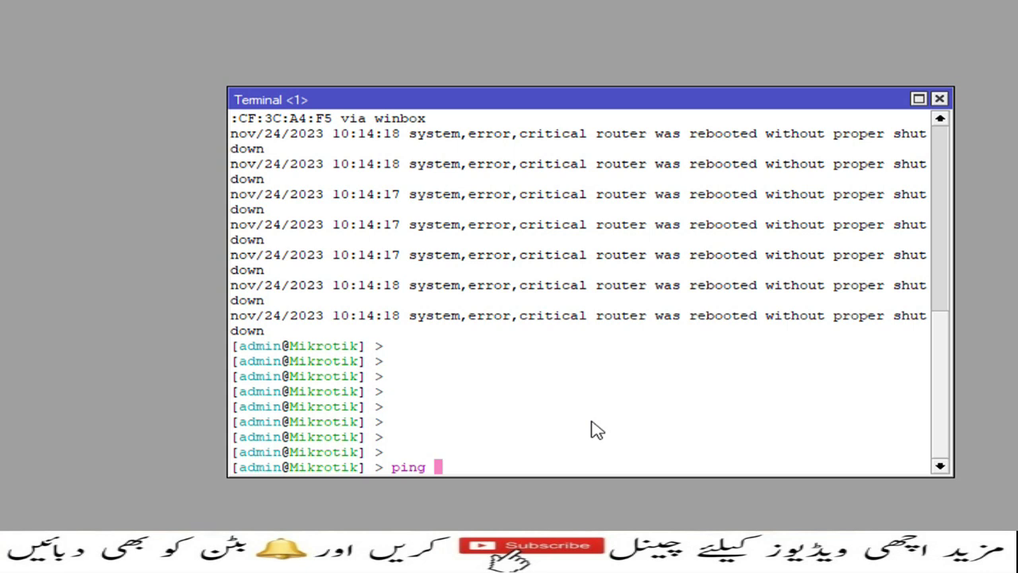
pyautogui.write('ping 192.168.')
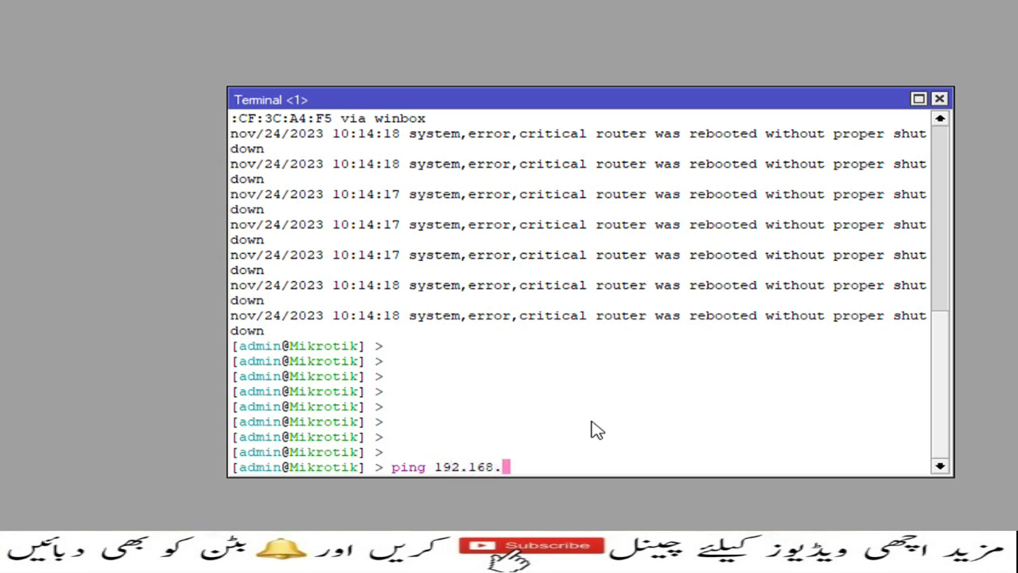
pyautogui.write('10.10')
pyautogui.press('Return')
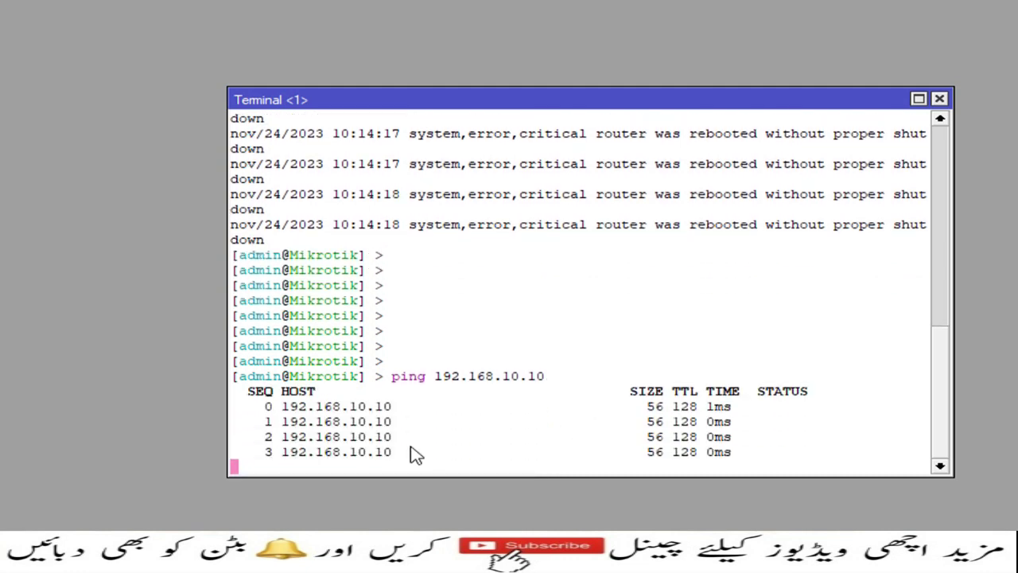
pyautogui.hotkey('ctrl', 'c')
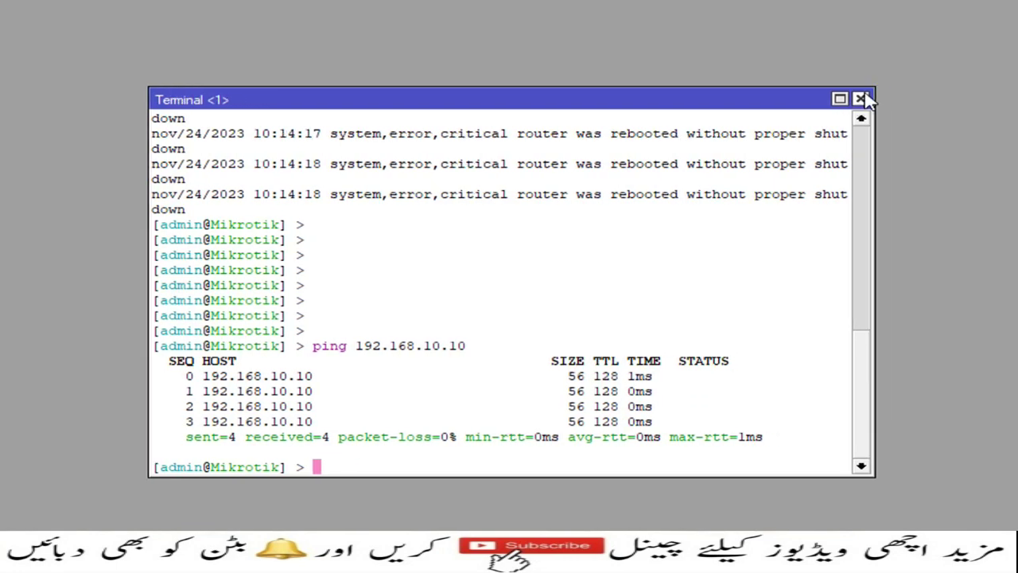
pyautogui.click(860, 99)
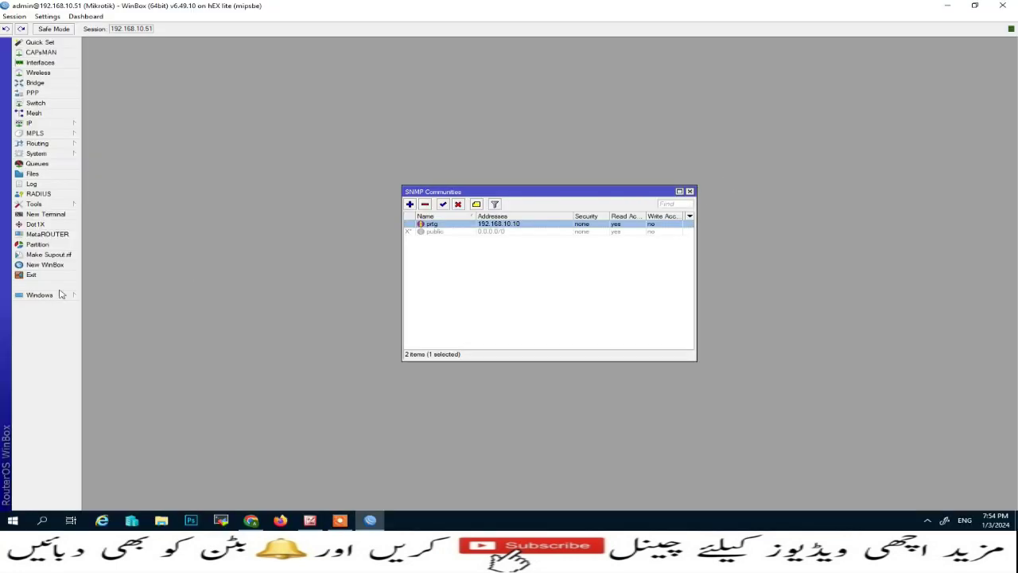
# - Close the SNMP windows and bring up the IP route list maximized
pyautogui.click(690, 191)
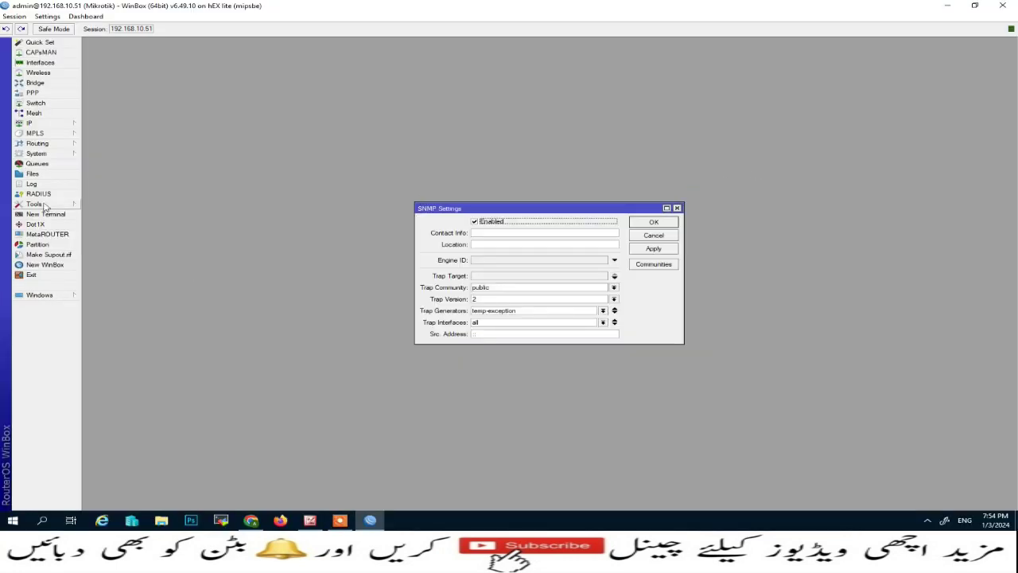
pyautogui.click(660, 223)
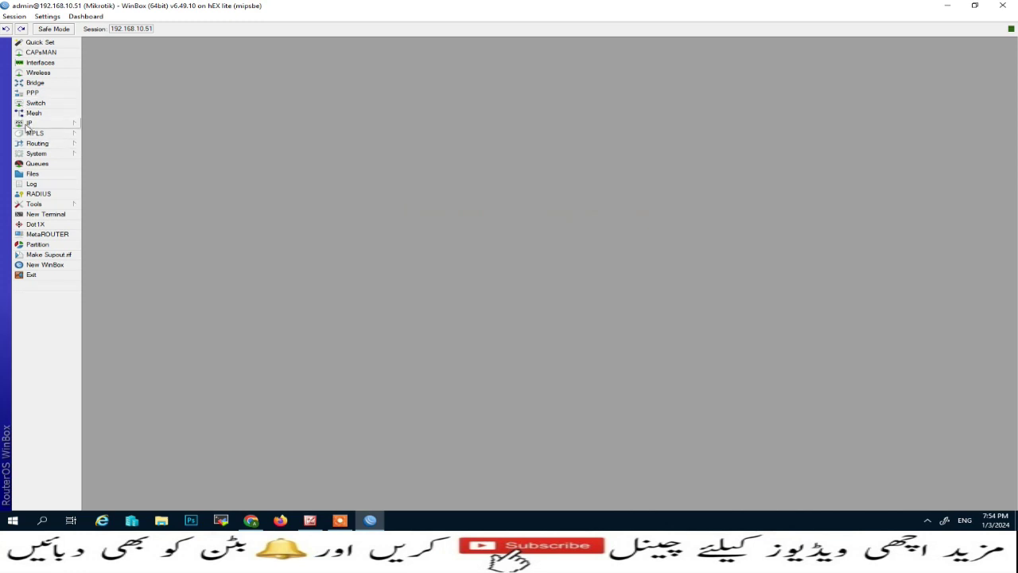
pyautogui.click(27, 124)
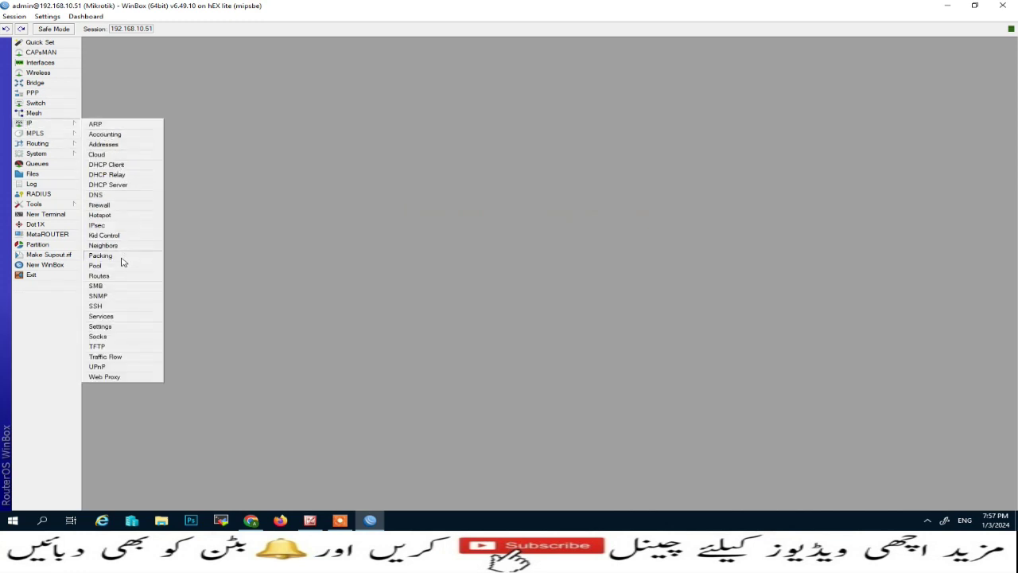
pyautogui.click(108, 276)
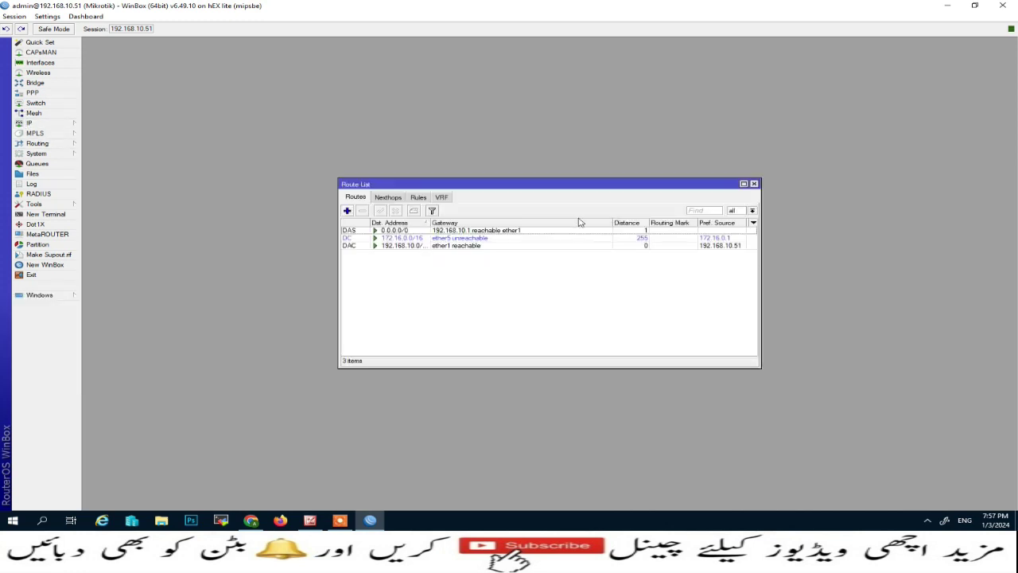
pyautogui.click(745, 185)
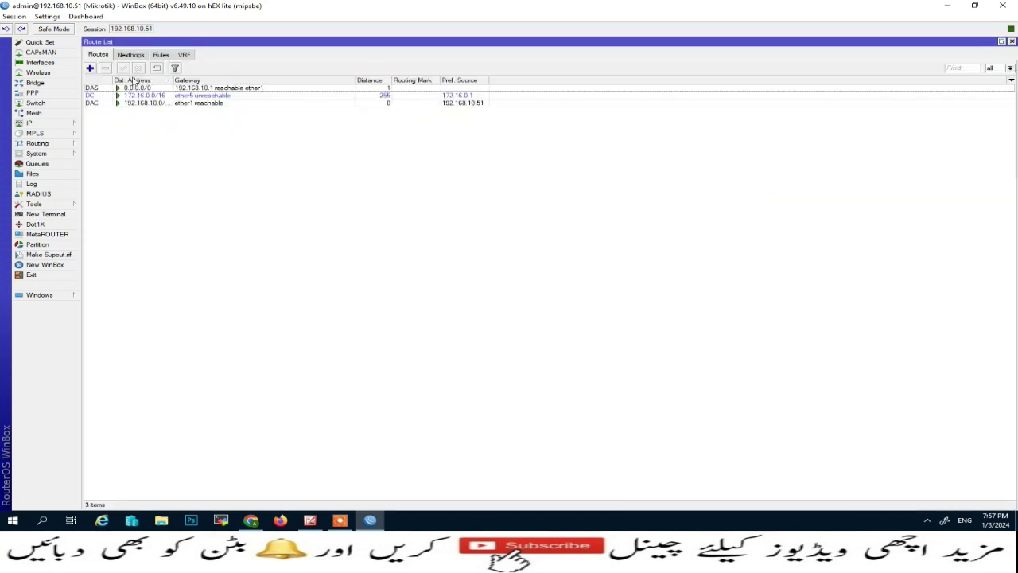
# - Add a route to 192.168.10.10/32 via gateway ether1 with ping gateway checking
pyautogui.click(90, 69)
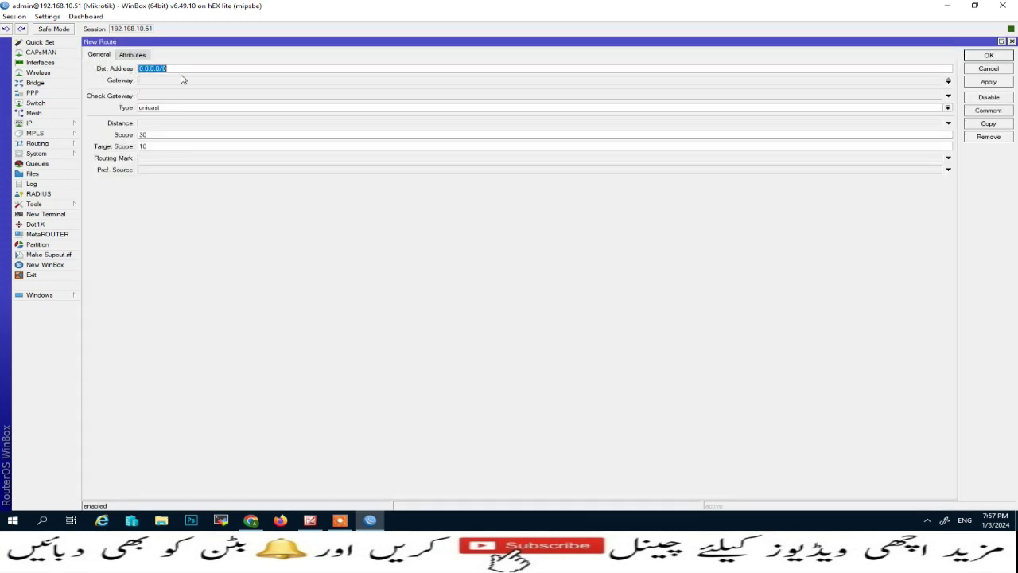
pyautogui.write('192.168.10.10/32')
pyautogui.click(151, 81)
pyautogui.click(754, 81)
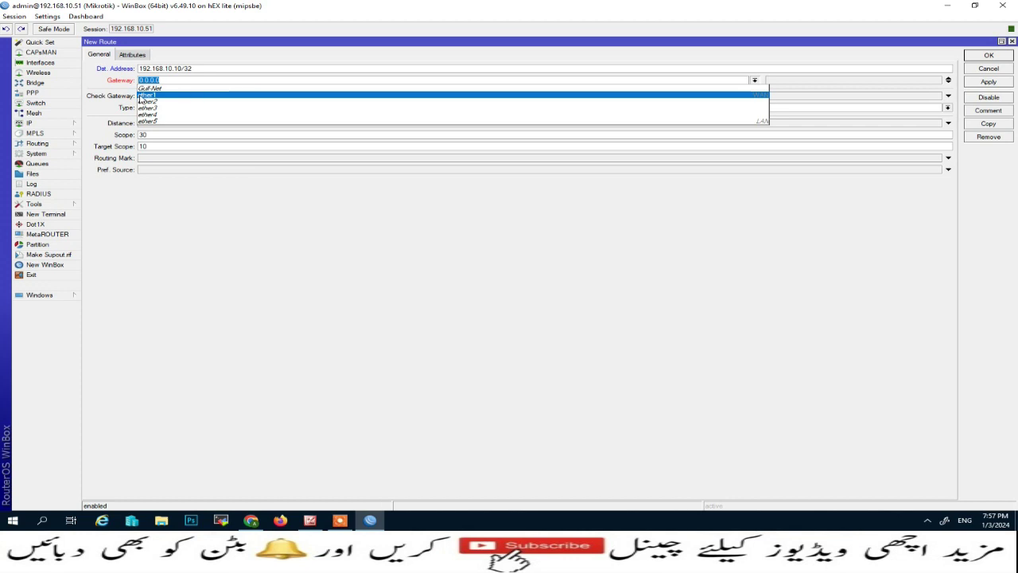
pyautogui.click(144, 95)
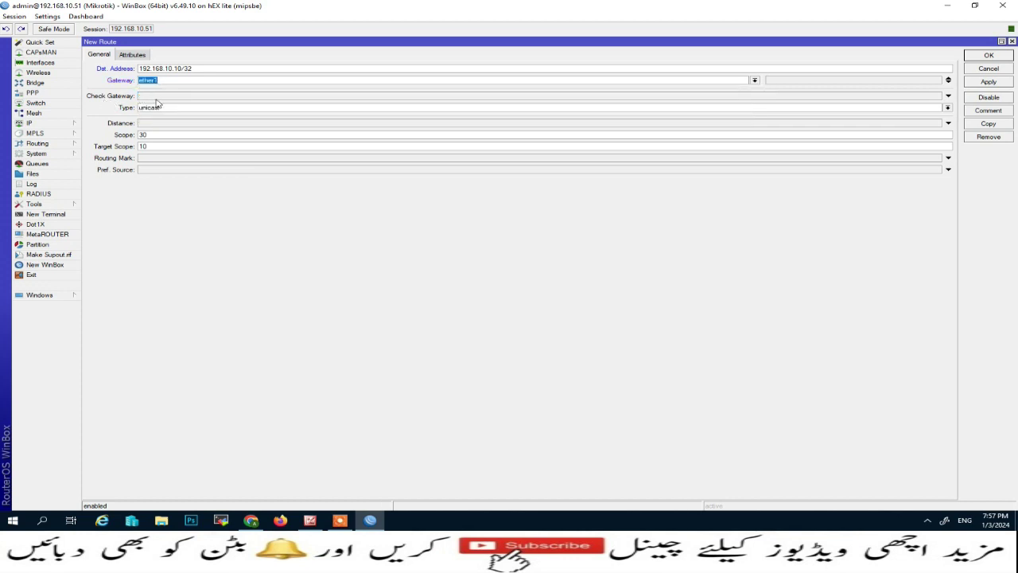
pyautogui.click(159, 96)
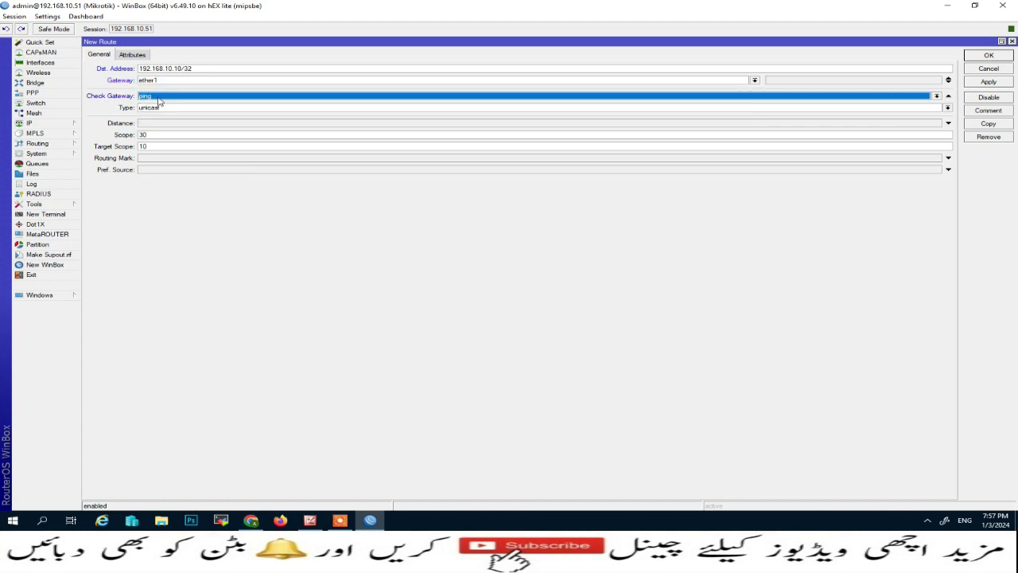
pyautogui.click(989, 82)
pyautogui.click(988, 55)
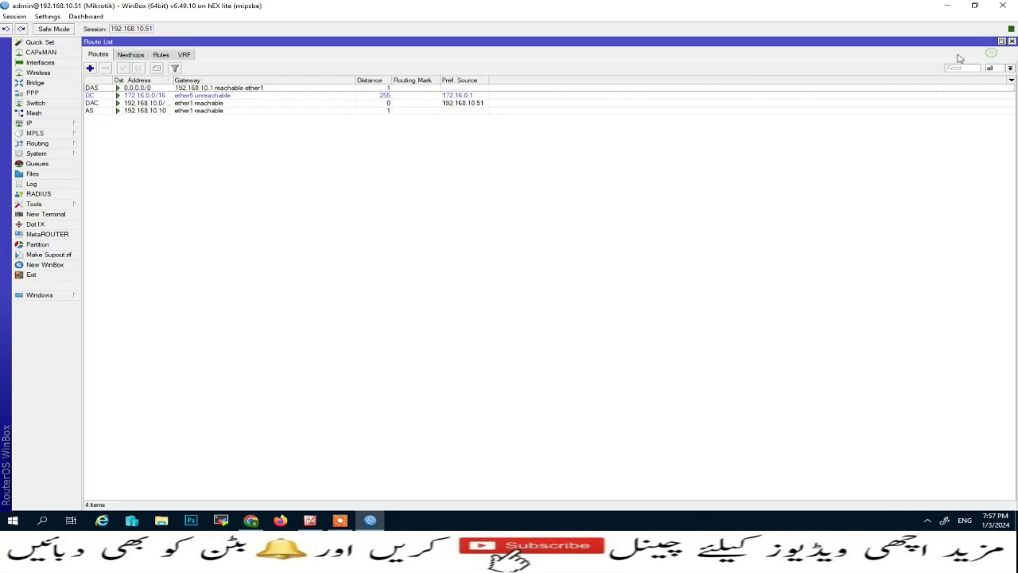
# - Delete the 192.168.10.10 route and close the route list
pyautogui.click(203, 112)
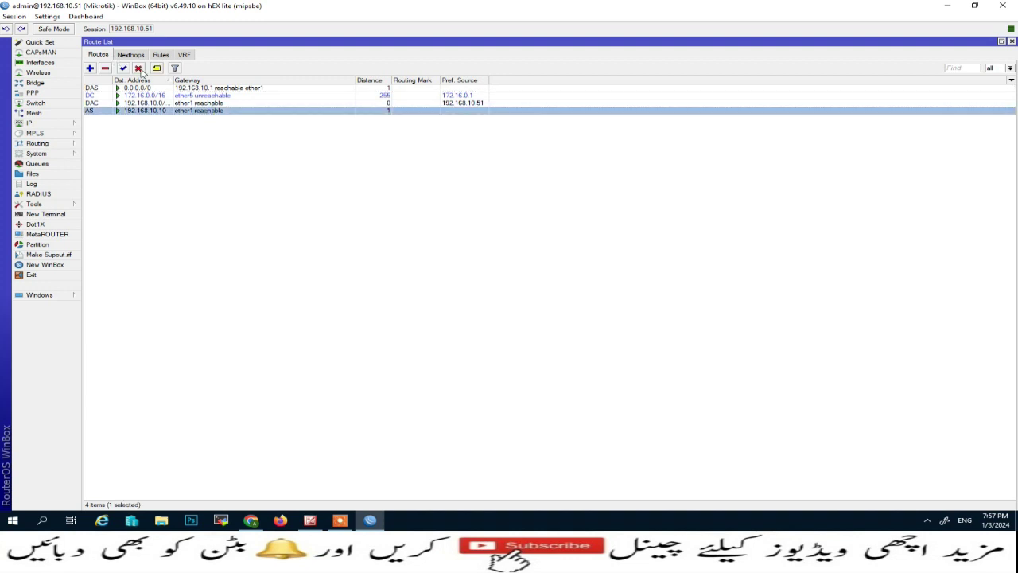
pyautogui.click(105, 69)
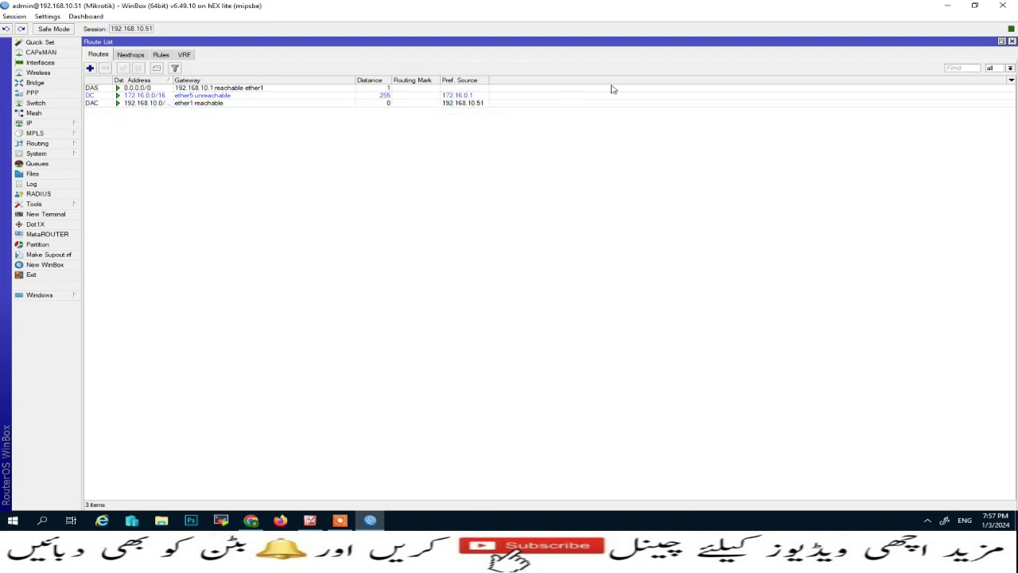
pyautogui.click(1012, 41)
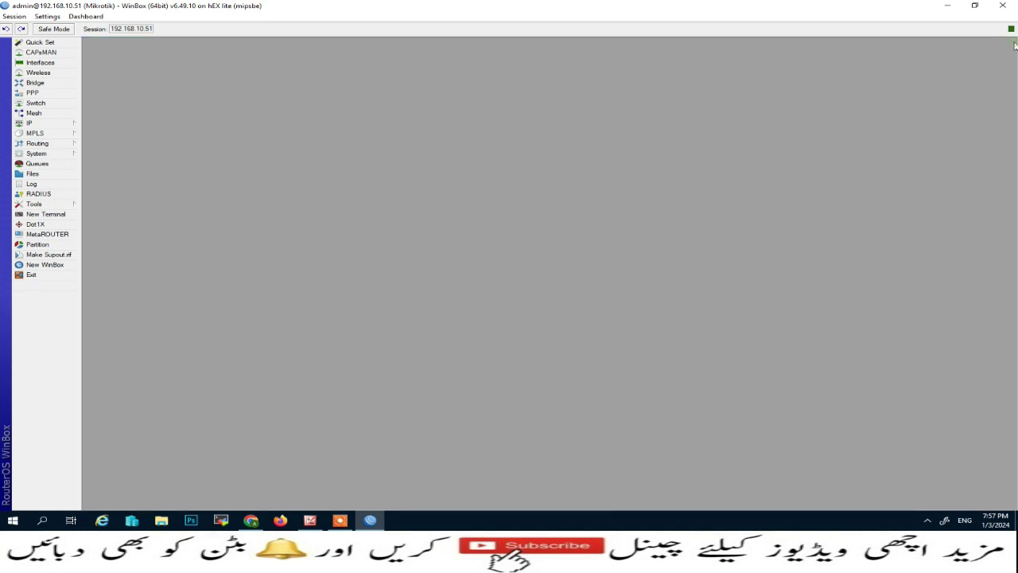
# - Switch to the PRTG web interface and start adding a device to the Printers group
pyautogui.click(947, 5)
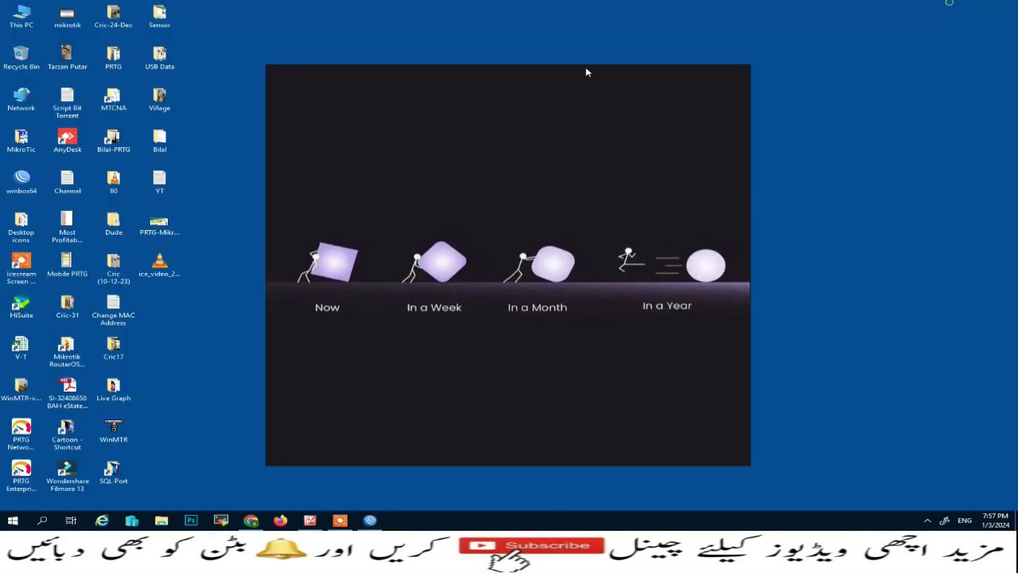
pyautogui.click(251, 521)
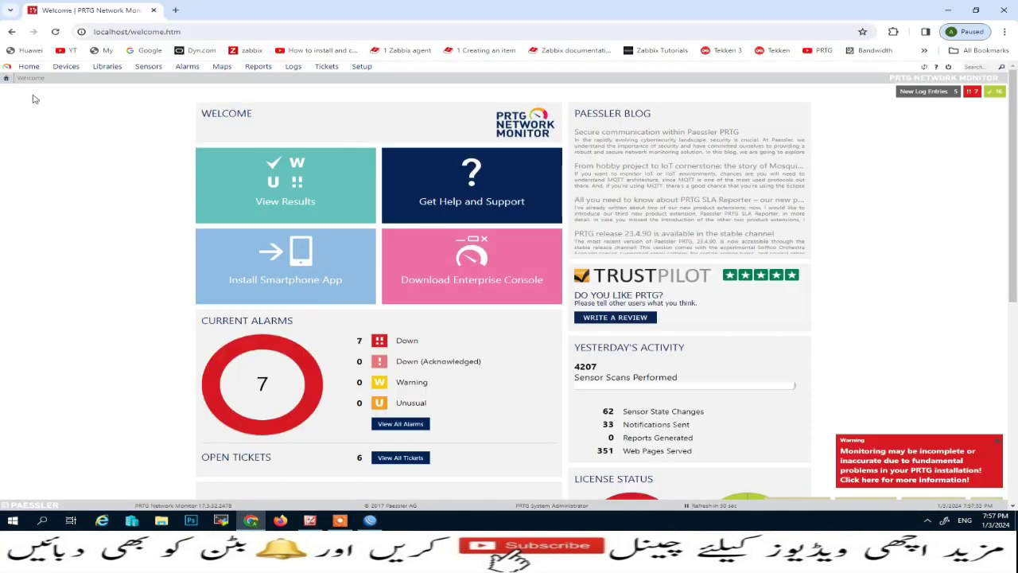
pyautogui.moveTo(23, 72)
pyautogui.click(66, 66)
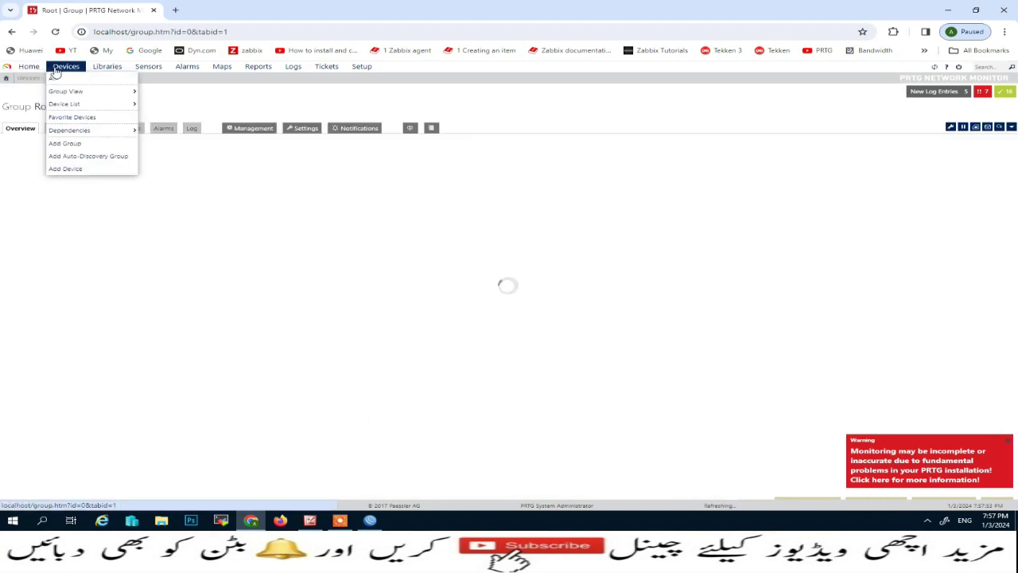
pyautogui.scroll(-2, 186, 314)
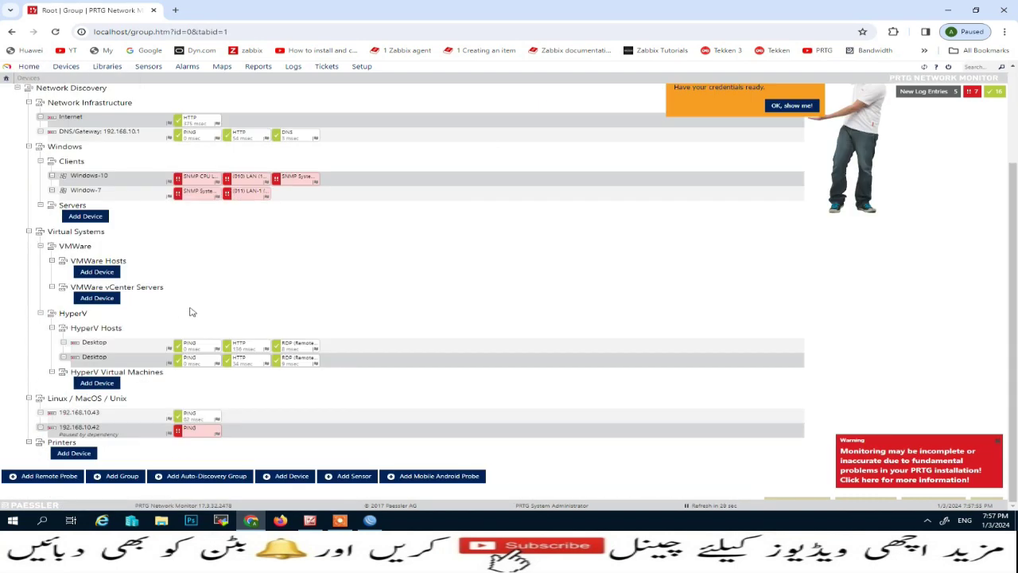
pyautogui.click(72, 453)
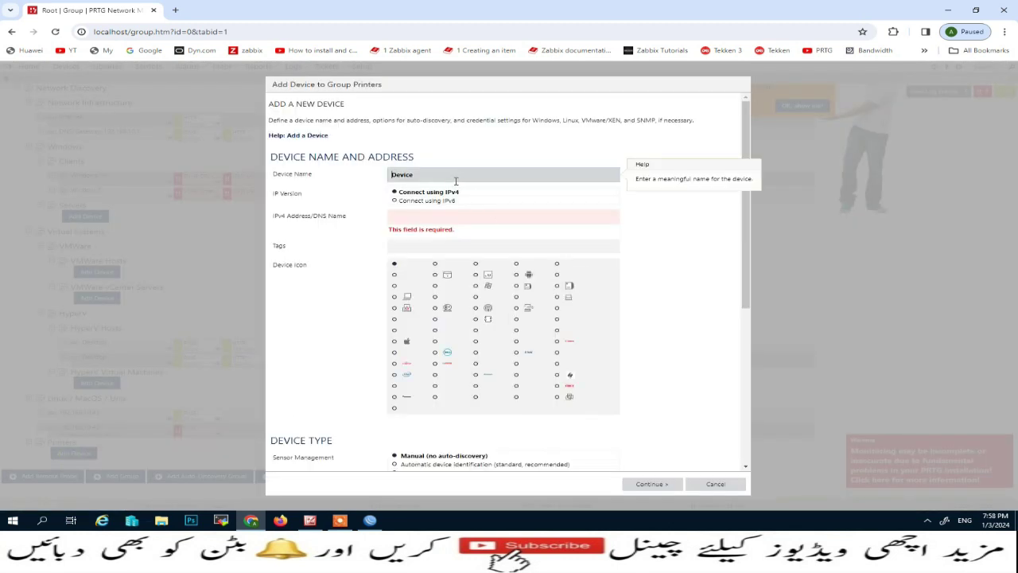
# - Name the device 'Mikrotik Router' with IPv4 address 192.168.10.51
pyautogui.doubleClick(453, 177)
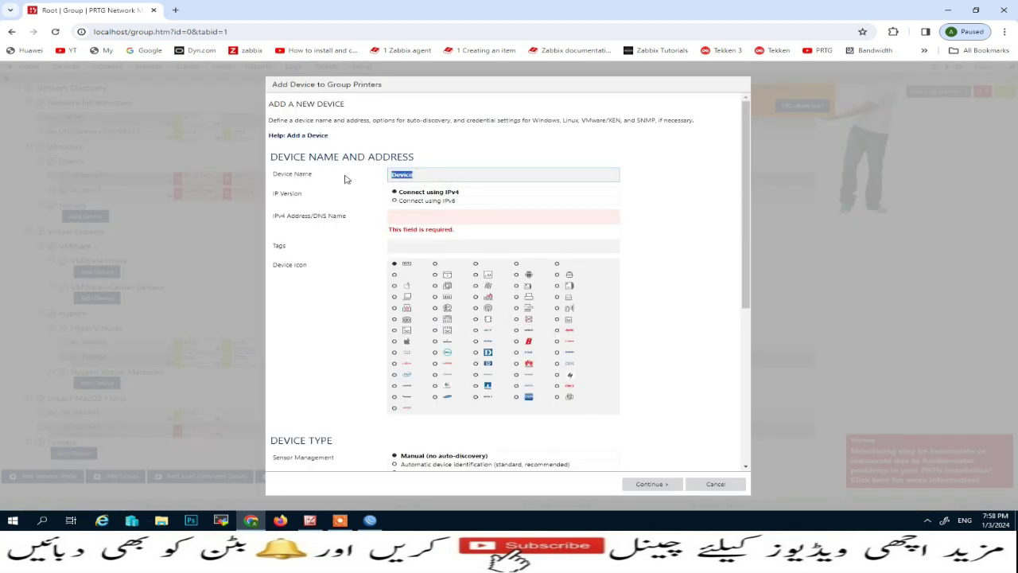
pyautogui.write('Mil')
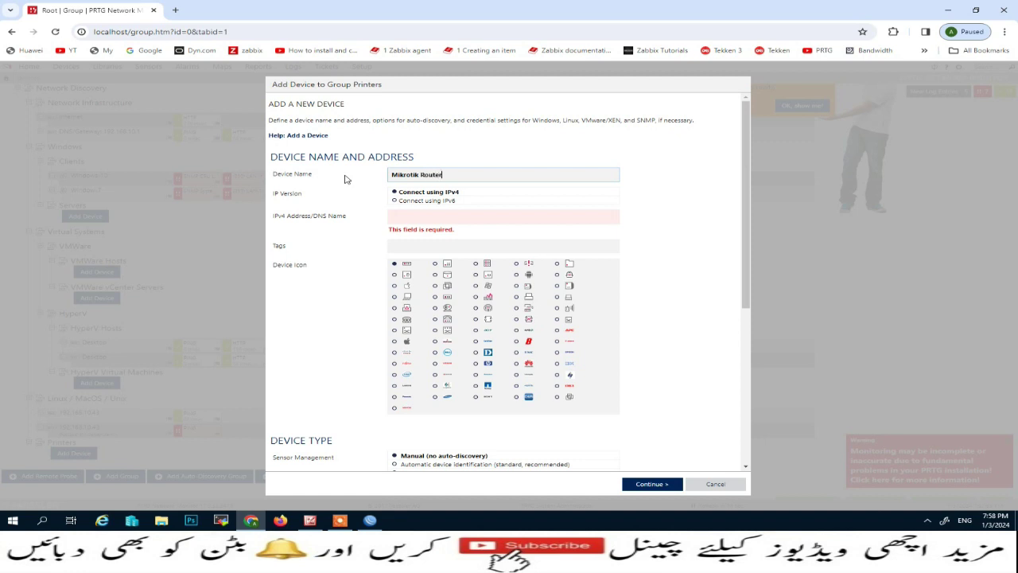
pyautogui.click(411, 212)
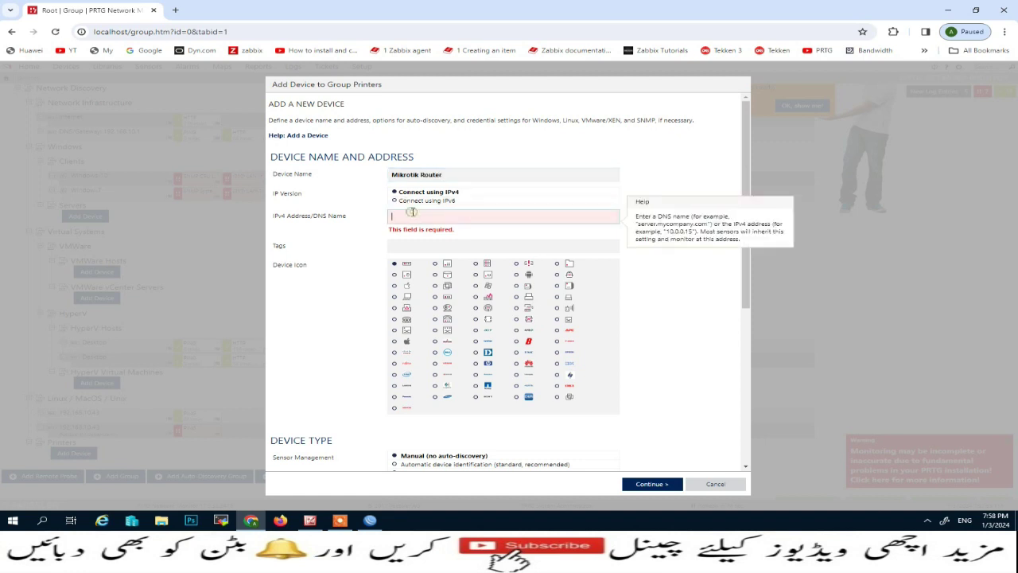
pyautogui.write('192.168.10.51')
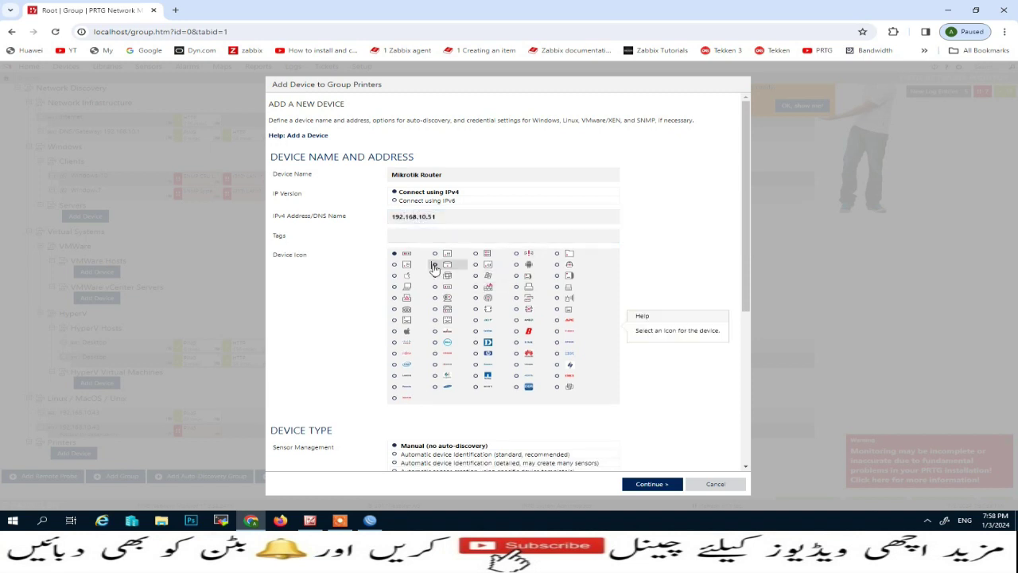
pyautogui.scroll(-4, 434, 269)
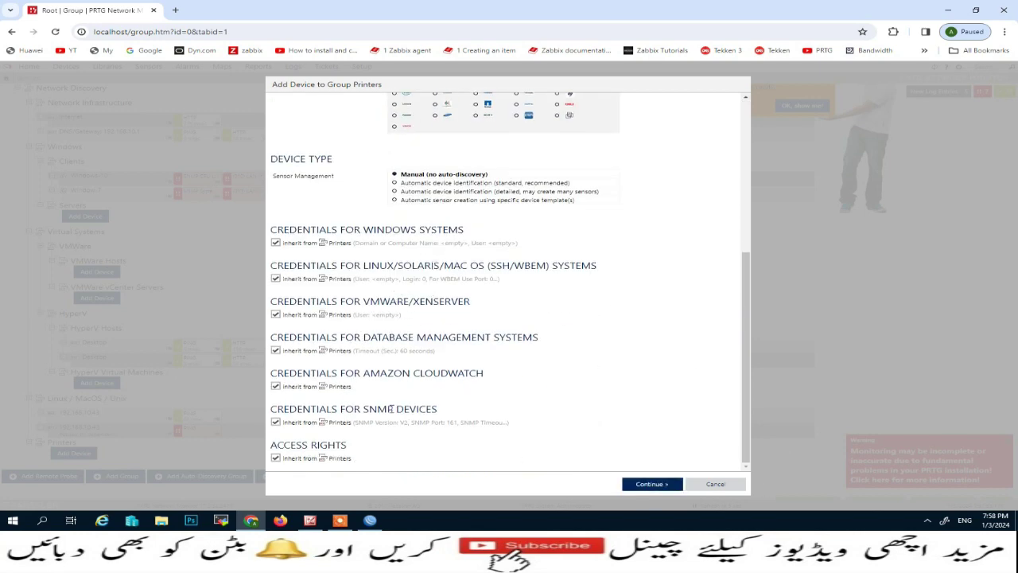
pyautogui.click(276, 422)
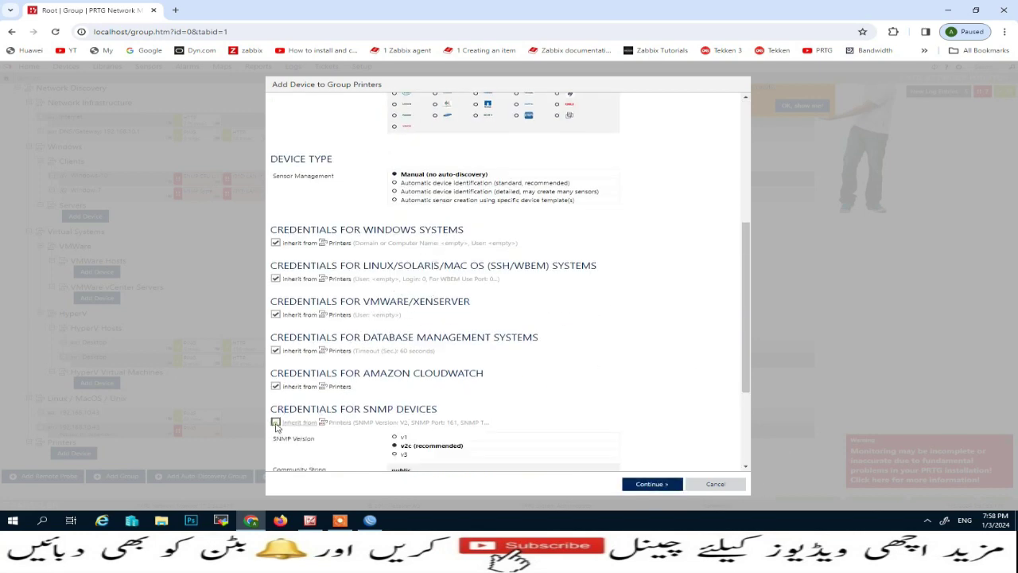
pyautogui.scroll(-2, 487, 444)
pyautogui.click(422, 317)
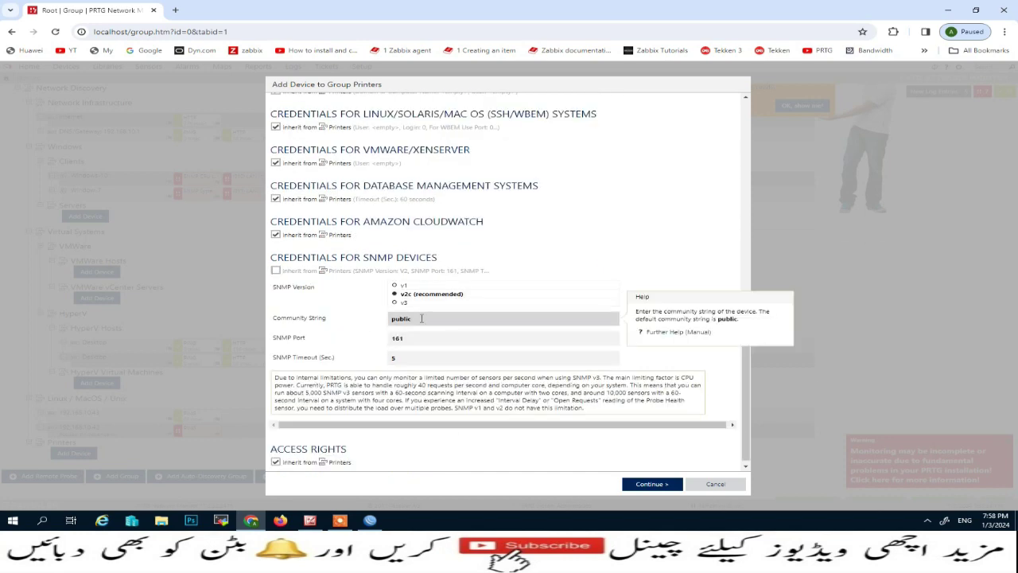
pyautogui.moveTo(422, 317); pyautogui.dragTo(367, 322)
pyautogui.write('prtg')
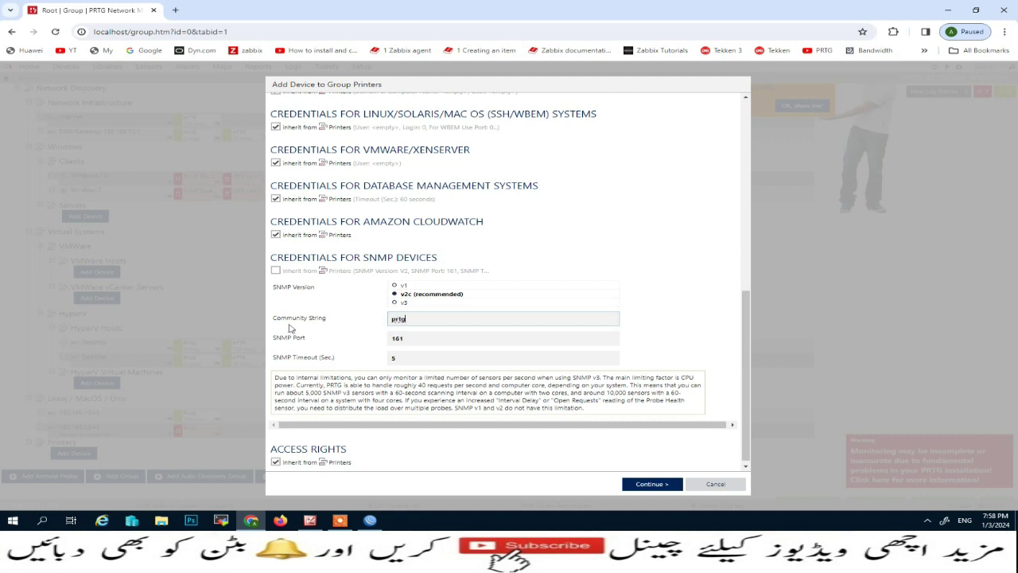
pyautogui.click(370, 520)
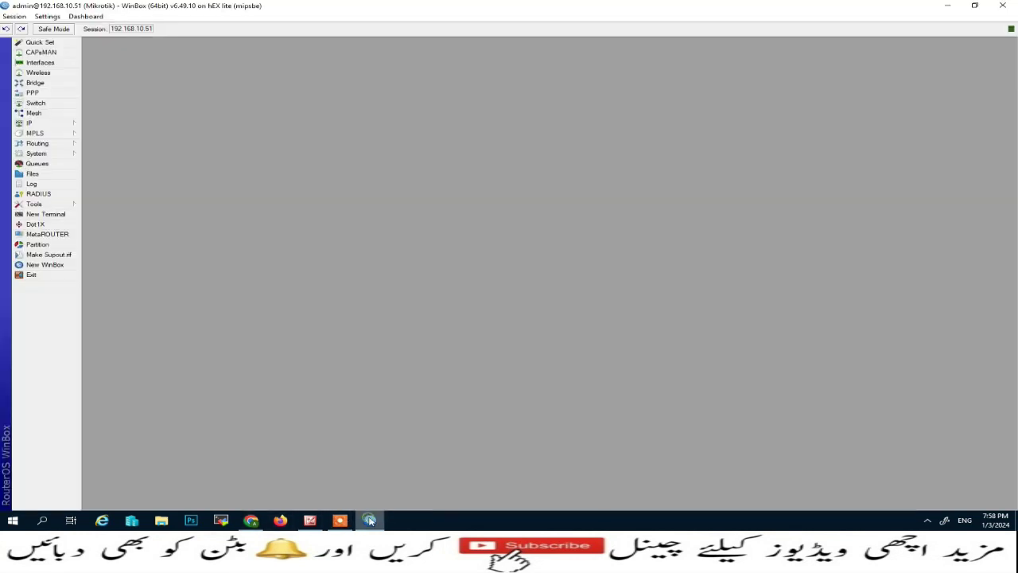
# - Make prtg the router's SNMP trap community and apply the SNMP settings
pyautogui.click(58, 125)
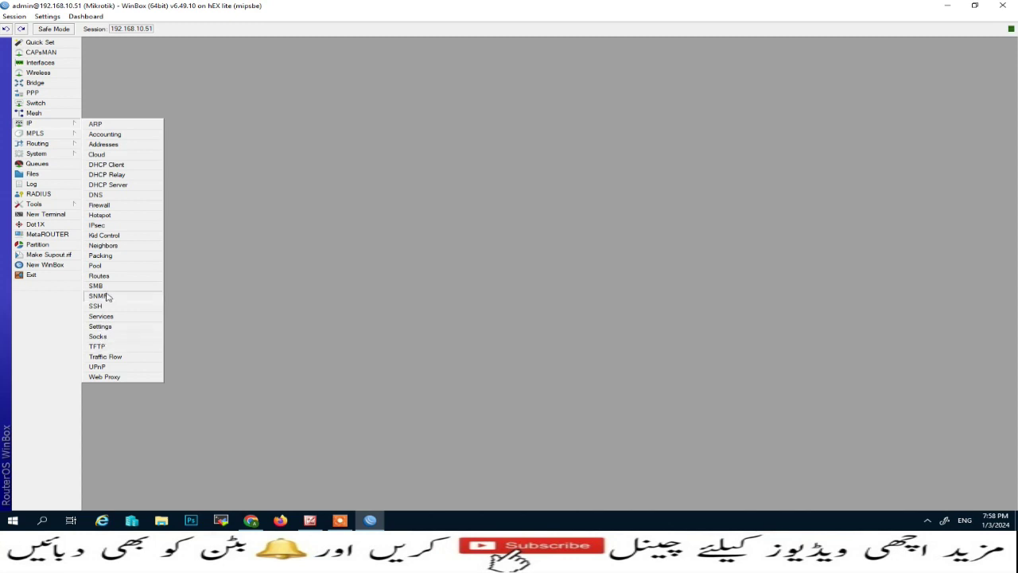
pyautogui.click(101, 295)
pyautogui.click(653, 264)
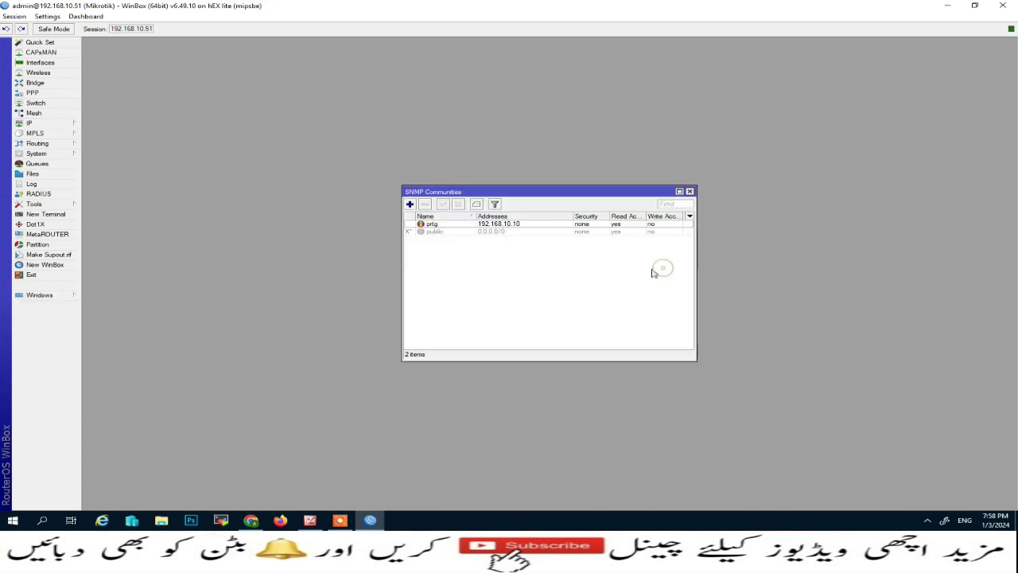
pyautogui.doubleClick(450, 226)
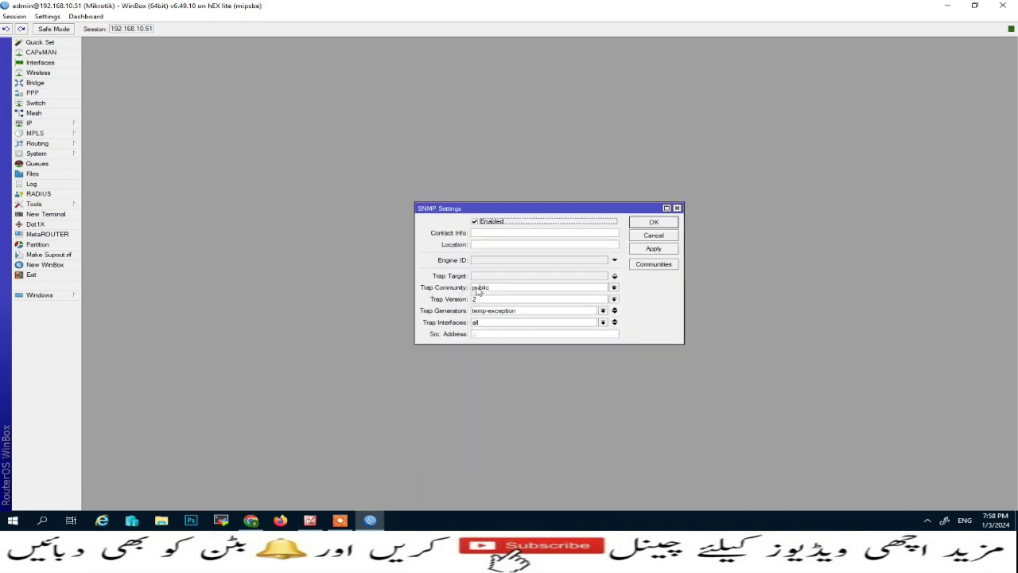
pyautogui.click(479, 288)
pyautogui.click(493, 289)
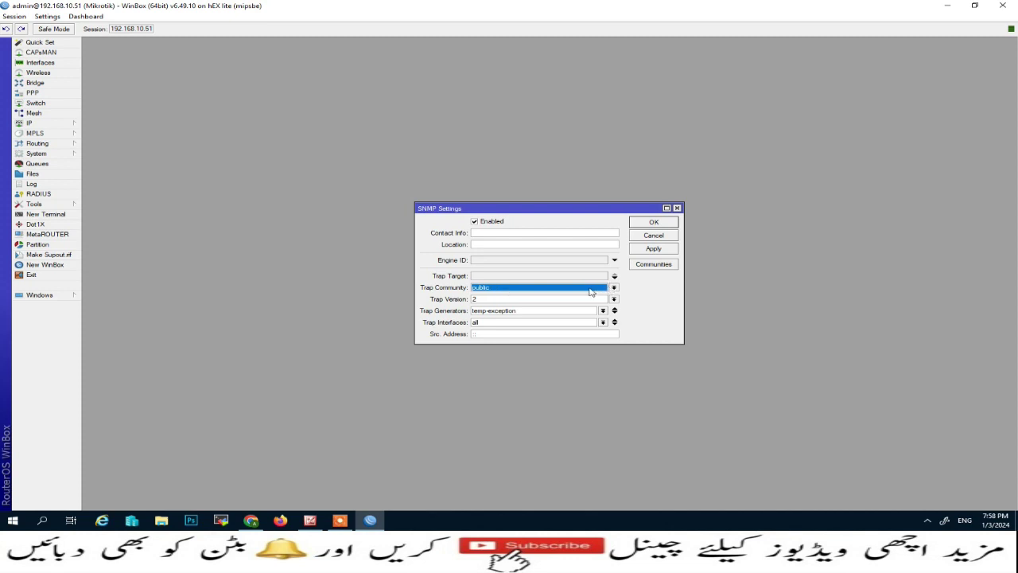
pyautogui.click(590, 289)
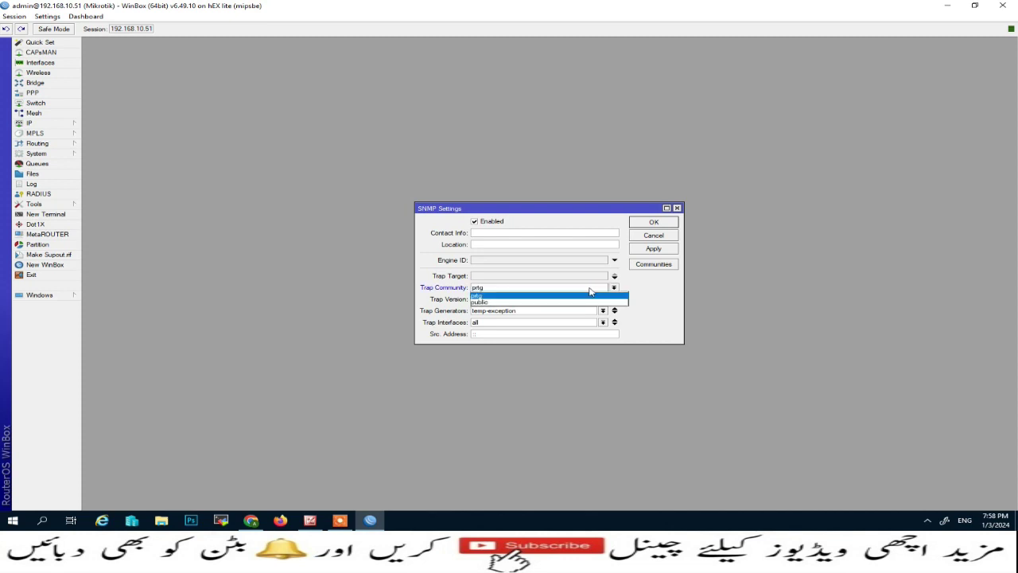
pyautogui.click(532, 295)
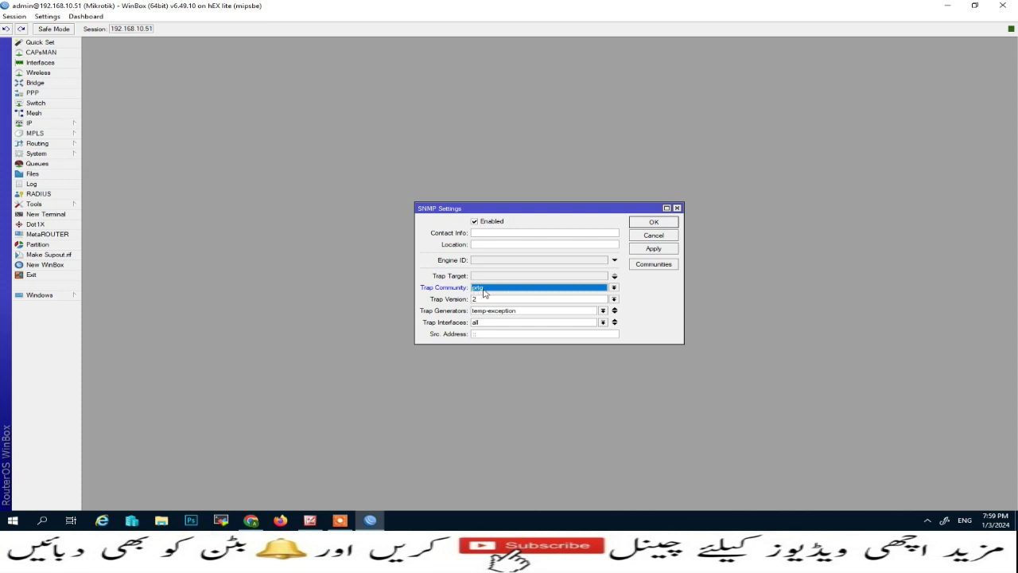
pyautogui.click(671, 247)
pyautogui.click(653, 222)
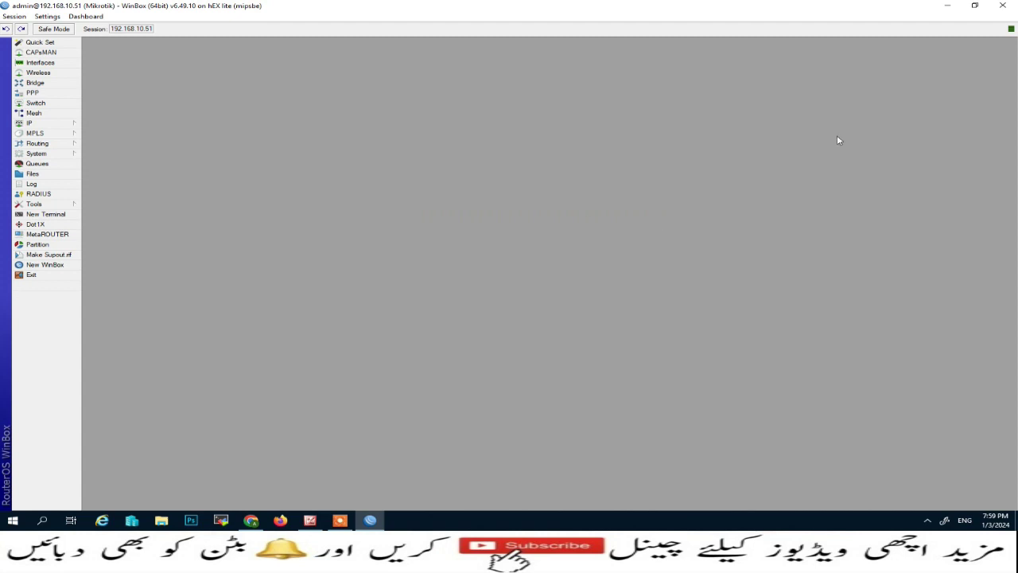
# - Finish adding Mikrotik Router in PRTG and open its Add Sensor page
pyautogui.click(954, 6)
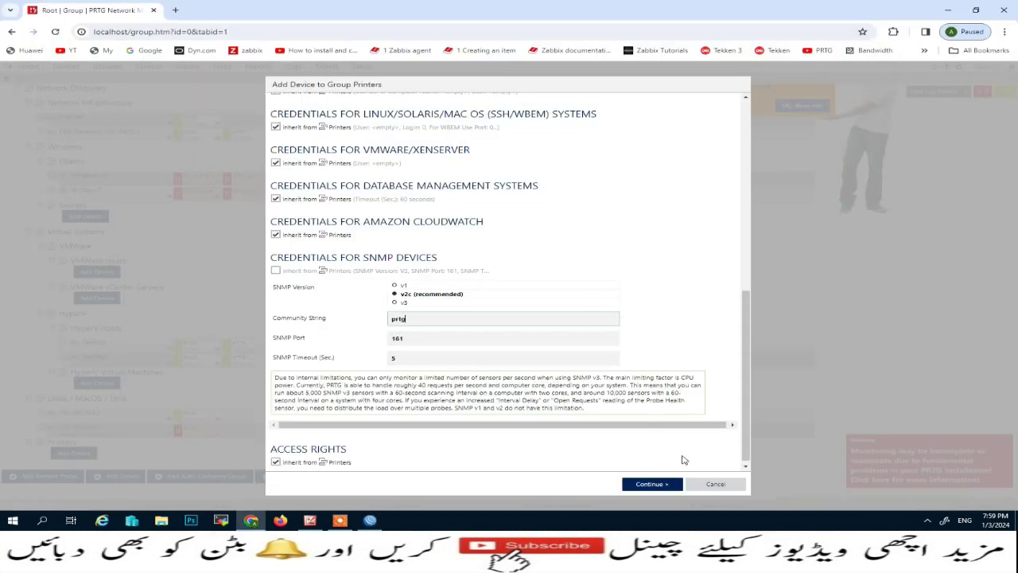
pyautogui.click(652, 485)
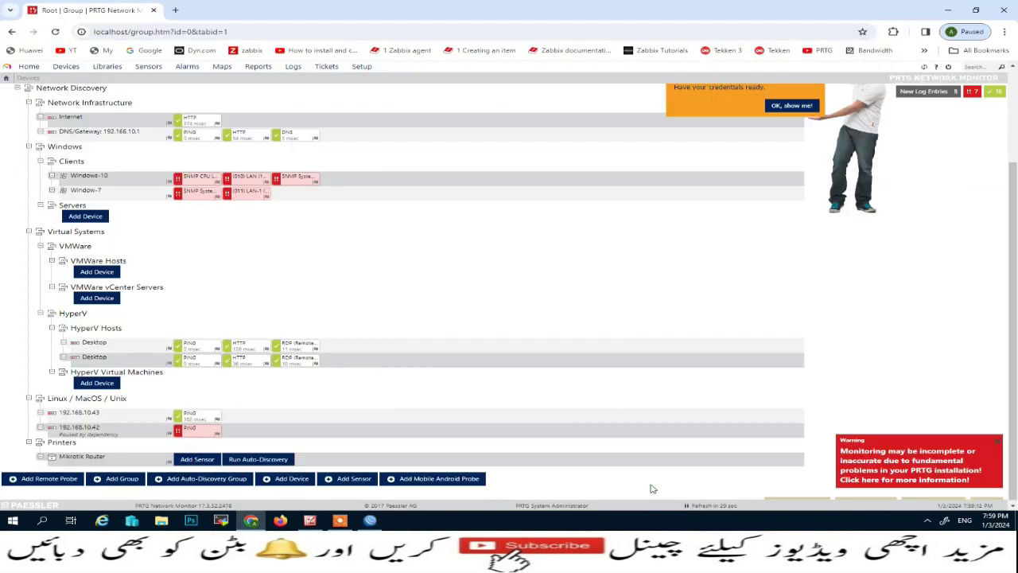
pyautogui.click(185, 457)
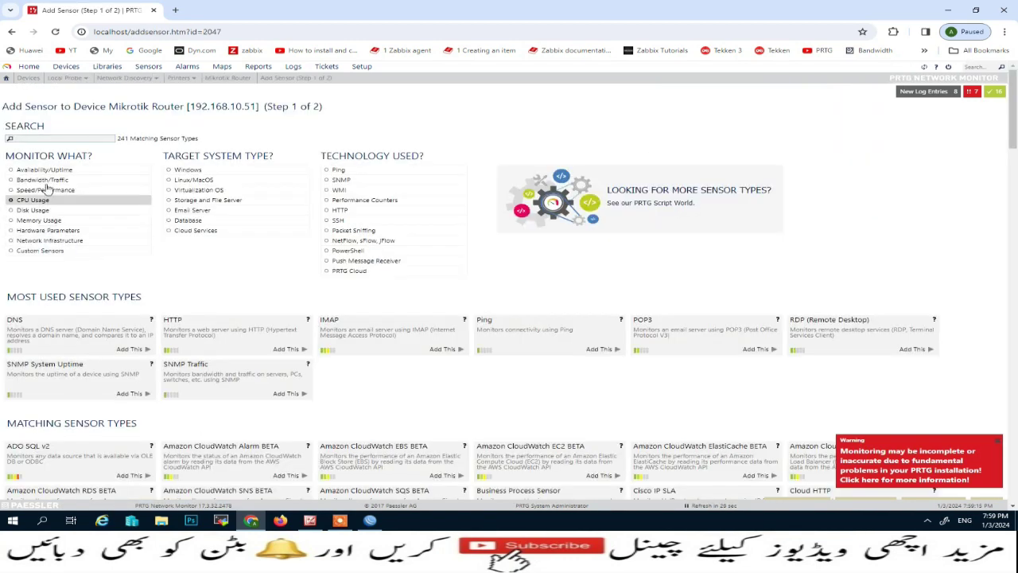
# - Filter sensors by Availability/Uptime, Linux/MacOS and SNMP, then add SNMP System Uptime
pyautogui.click(45, 172)
pyautogui.click(298, 183)
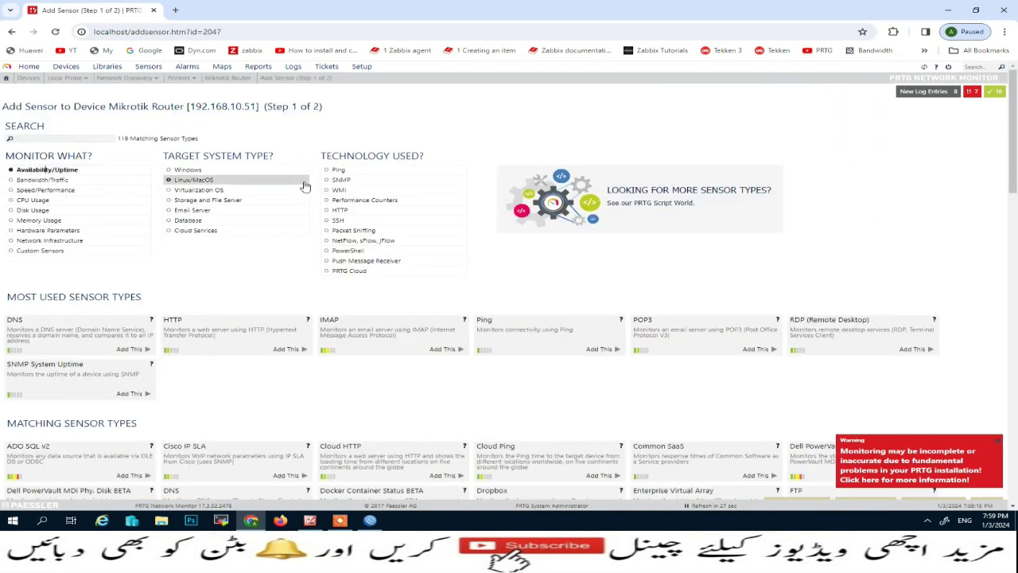
pyautogui.click(337, 180)
pyautogui.click(208, 182)
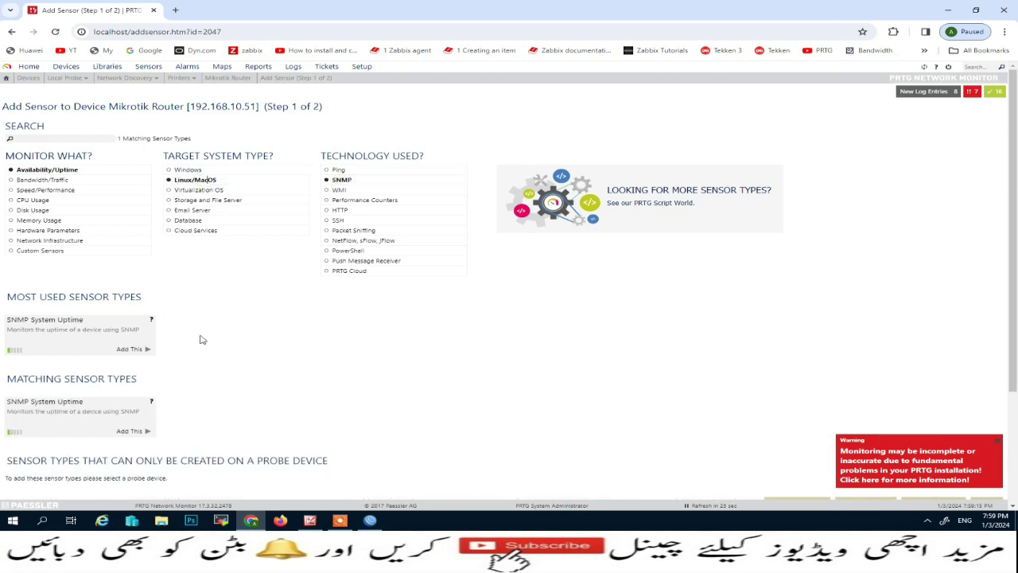
pyautogui.click(132, 350)
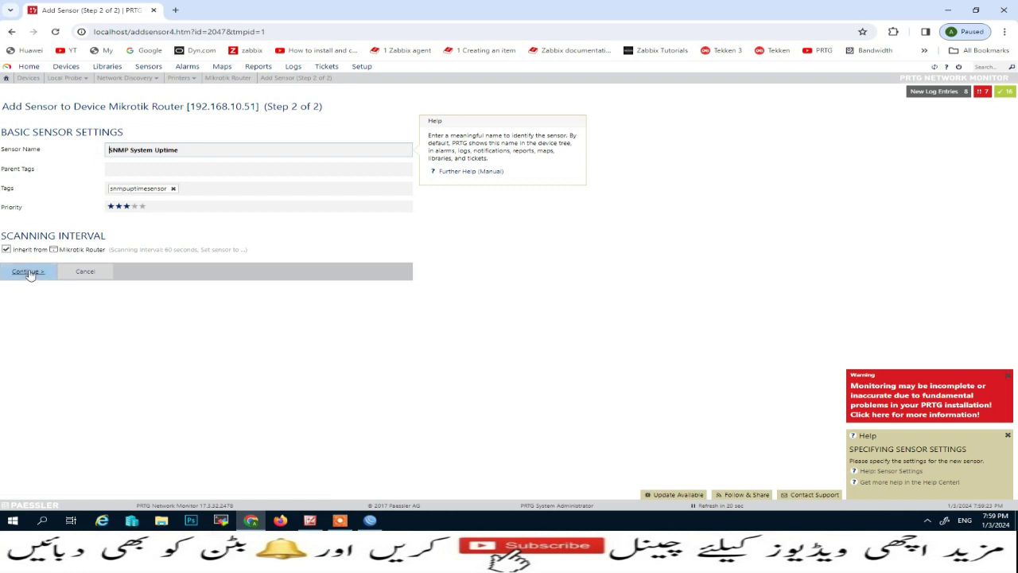
pyautogui.click(29, 272)
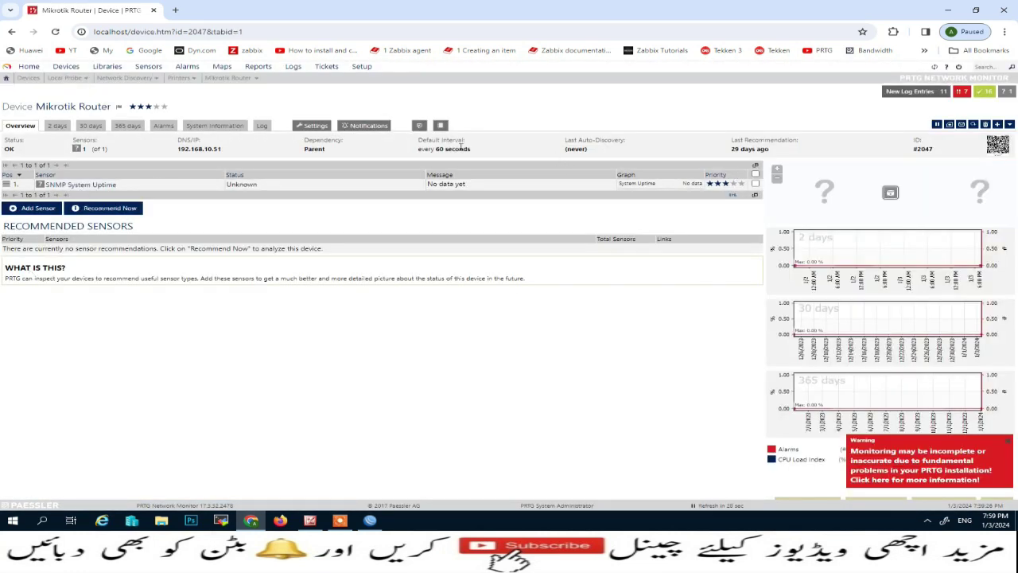
# - In the router's settings, override the inherited scanning interval with 30 seconds and save
pyautogui.click(300, 125)
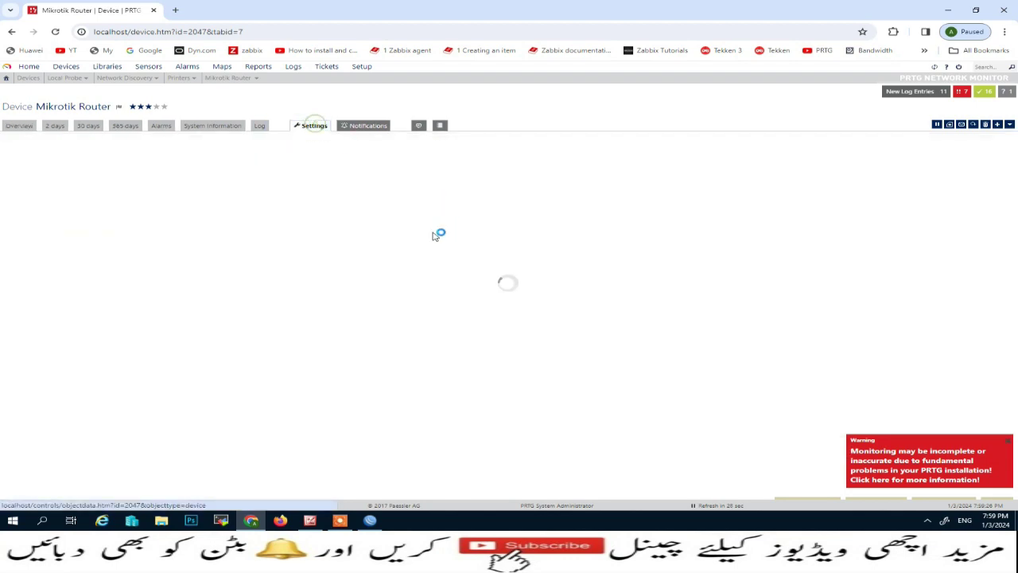
pyautogui.scroll(-3, 213, 403)
pyautogui.scroll(-3, 213, 403)
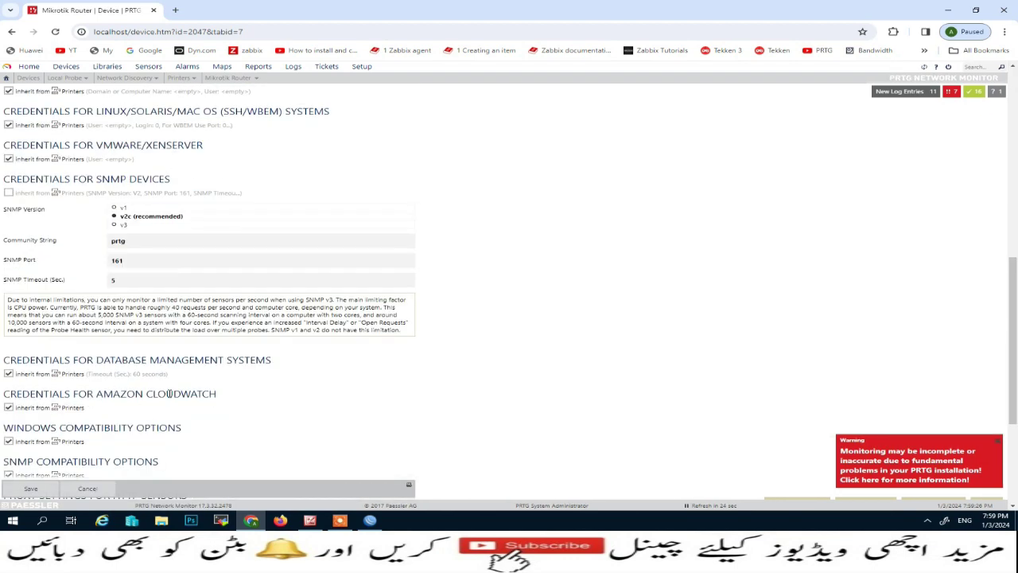
pyautogui.scroll(-3, 174, 393)
pyautogui.click(8, 340)
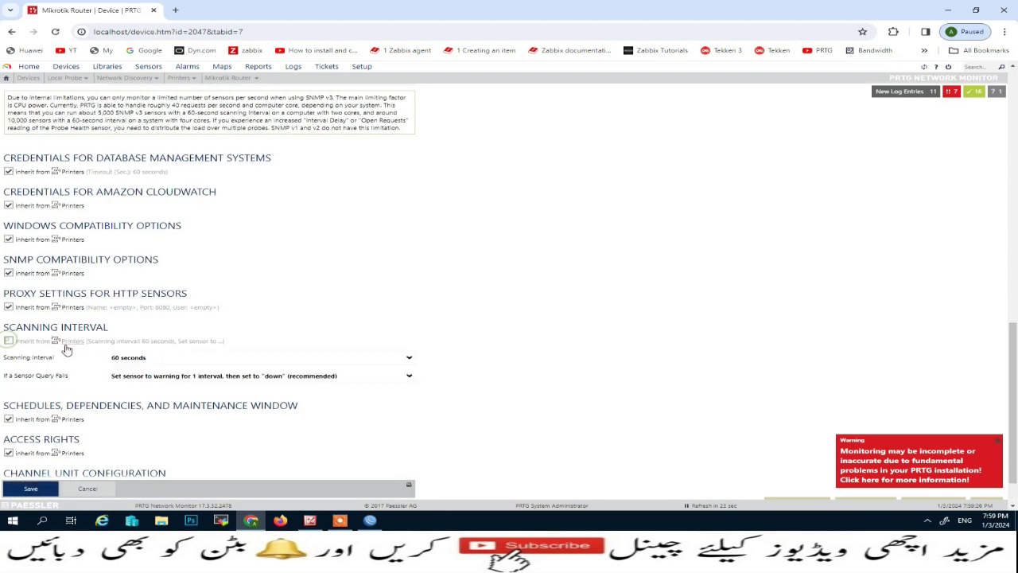
pyautogui.click(402, 360)
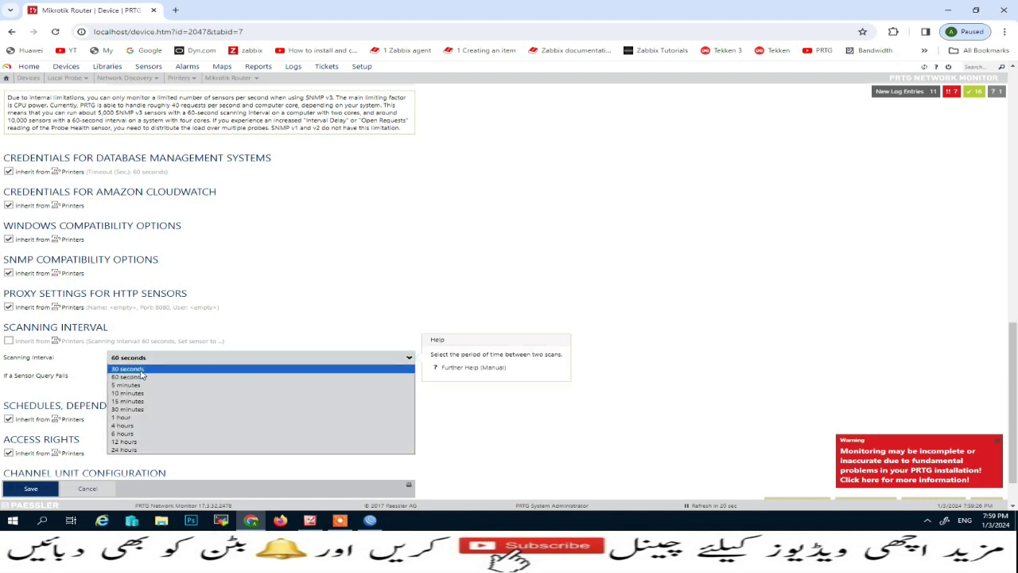
pyautogui.click(135, 370)
pyautogui.click(30, 489)
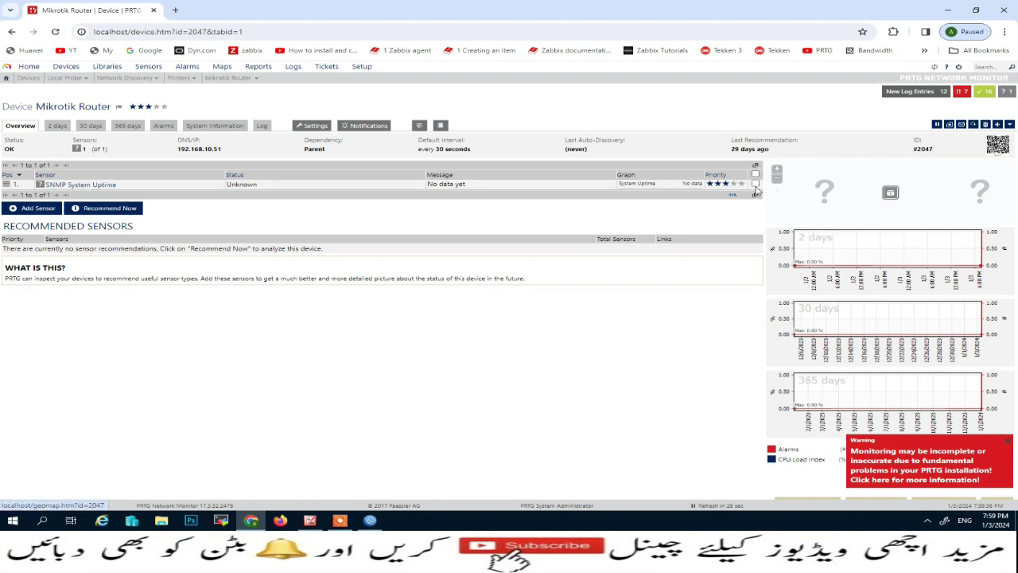
# - Raise SNMP System Uptime to four-star priority, then begin adding another sensor to Mikrotik Router
pyautogui.click(732, 183)
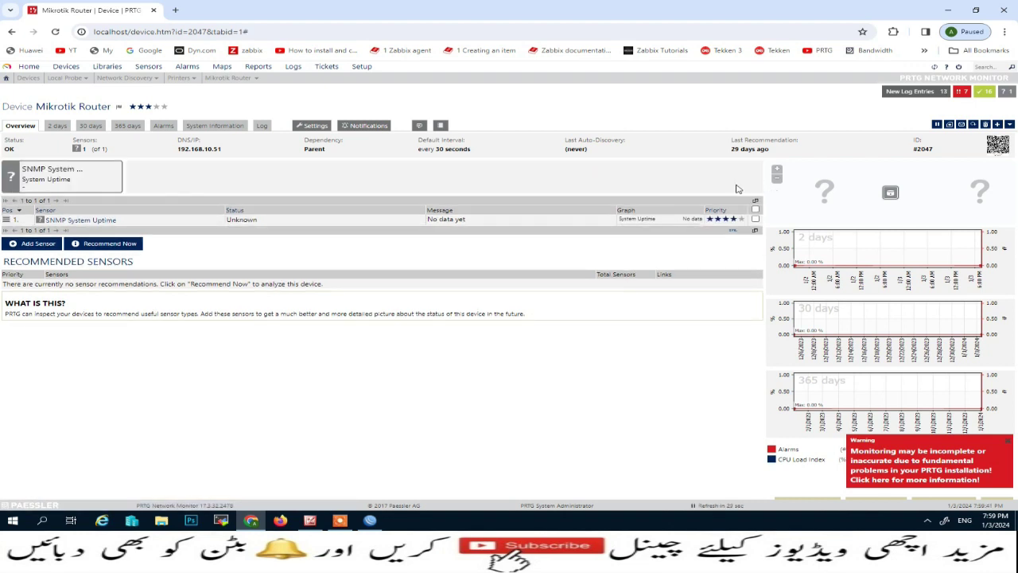
pyautogui.click(755, 219)
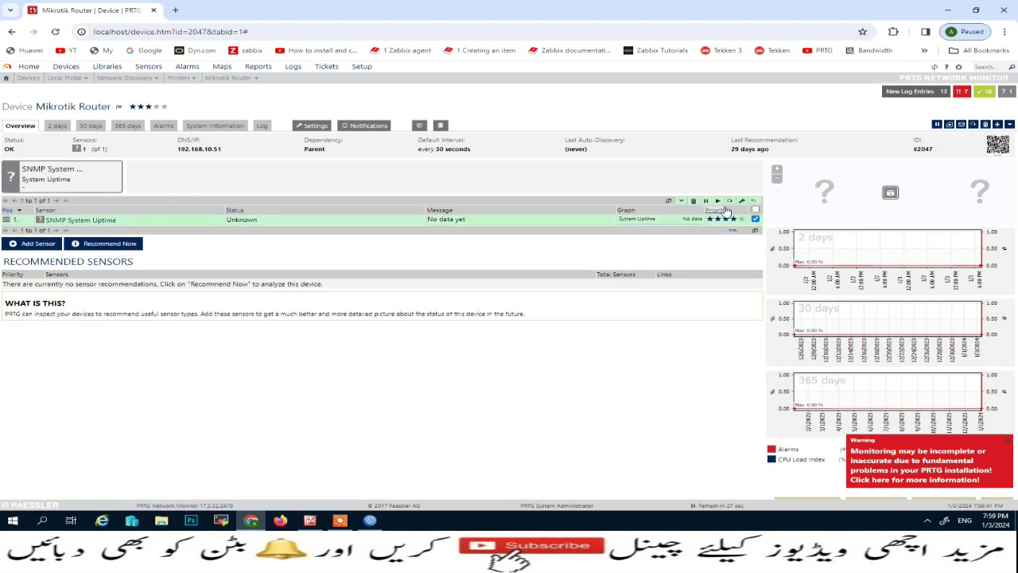
pyautogui.click(728, 202)
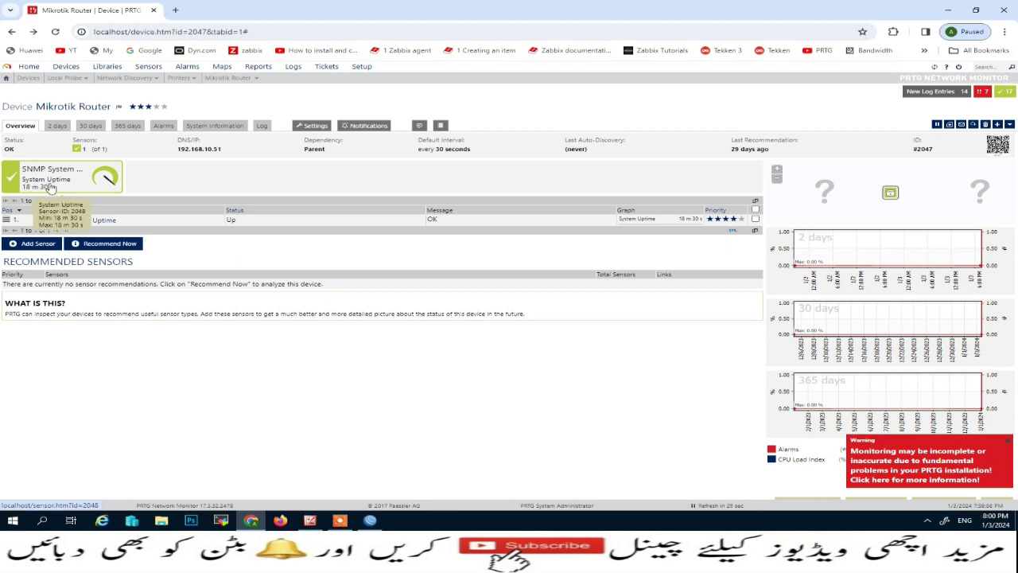
pyautogui.click(27, 246)
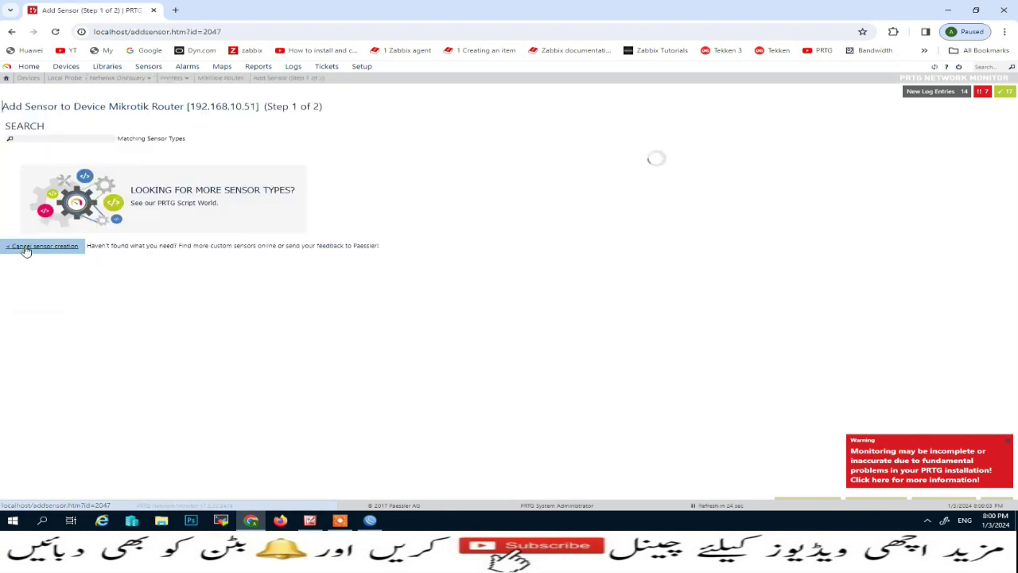
# - Filter by Bandwidth/Traffic, Linux/MacOS and SNMP, then create an SNMP Traffic sensor for (001) WAN Traffic
pyautogui.click(44, 181)
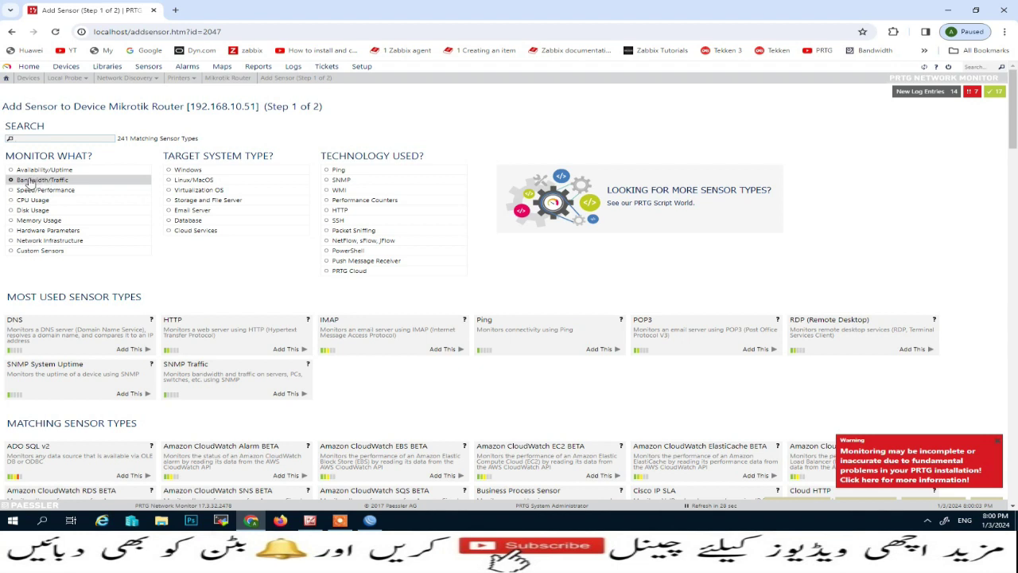
pyautogui.click(178, 180)
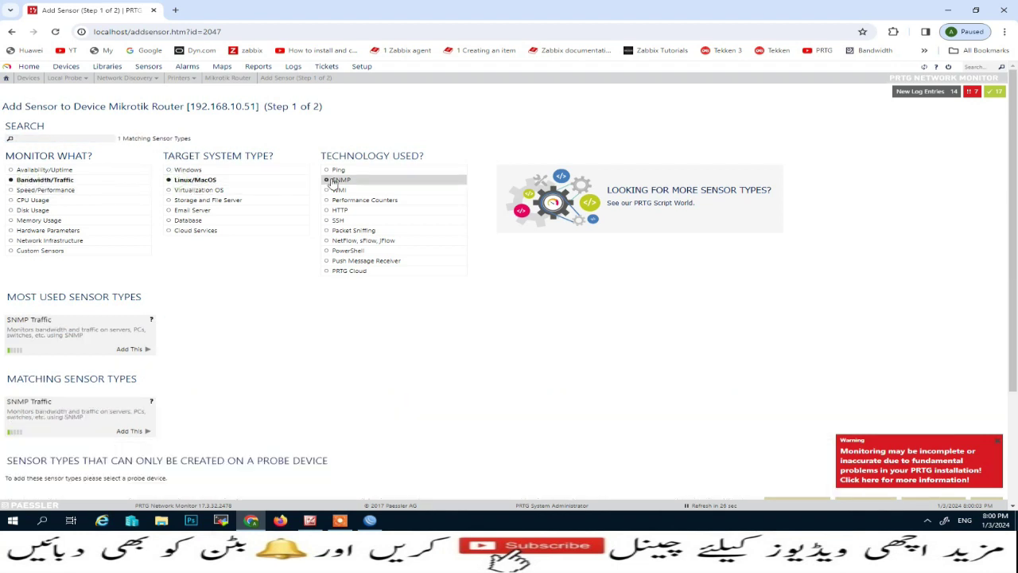
pyautogui.click(337, 179)
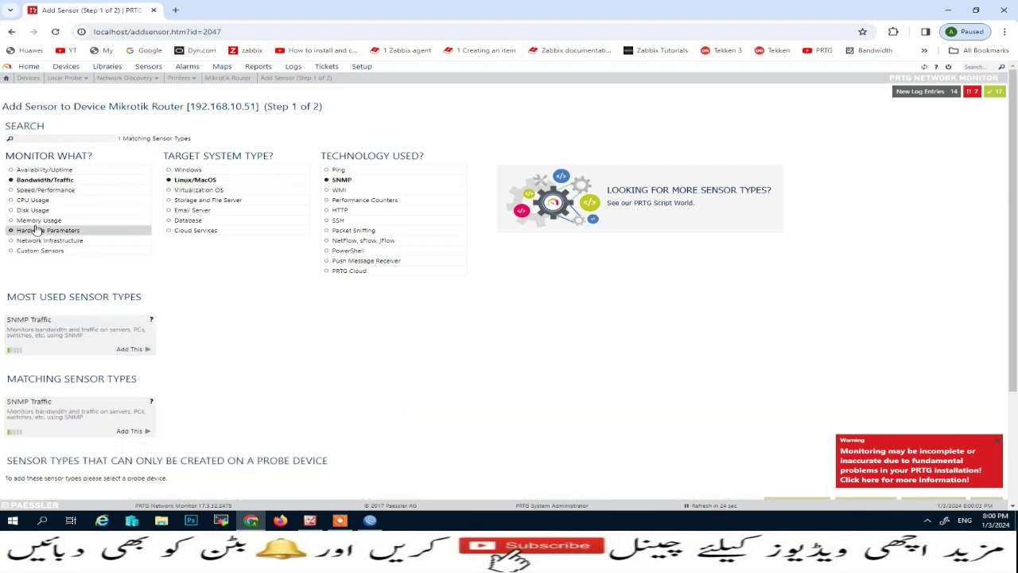
pyautogui.click(142, 349)
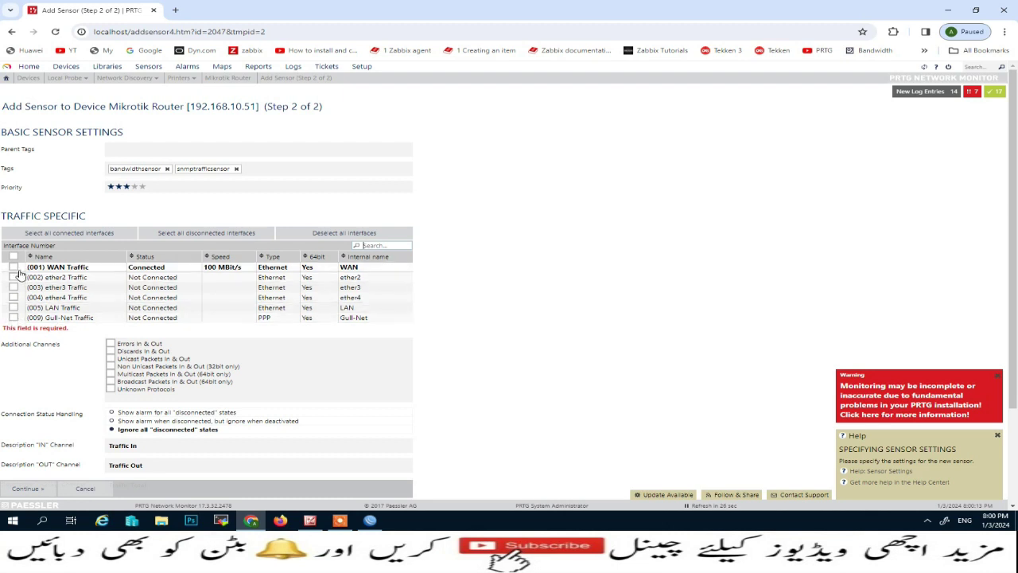
pyautogui.click(14, 269)
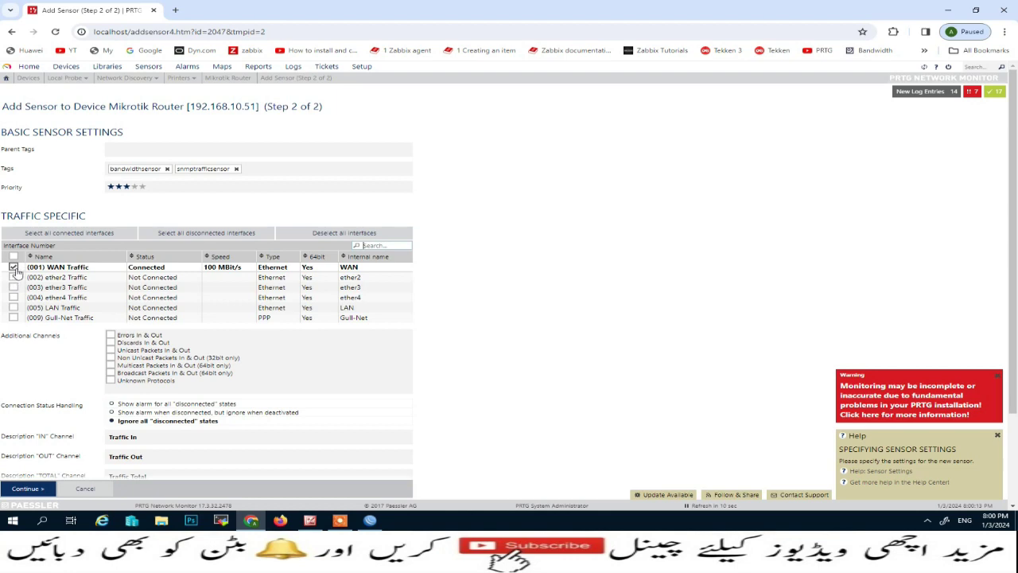
pyautogui.scroll(-3, 46, 427)
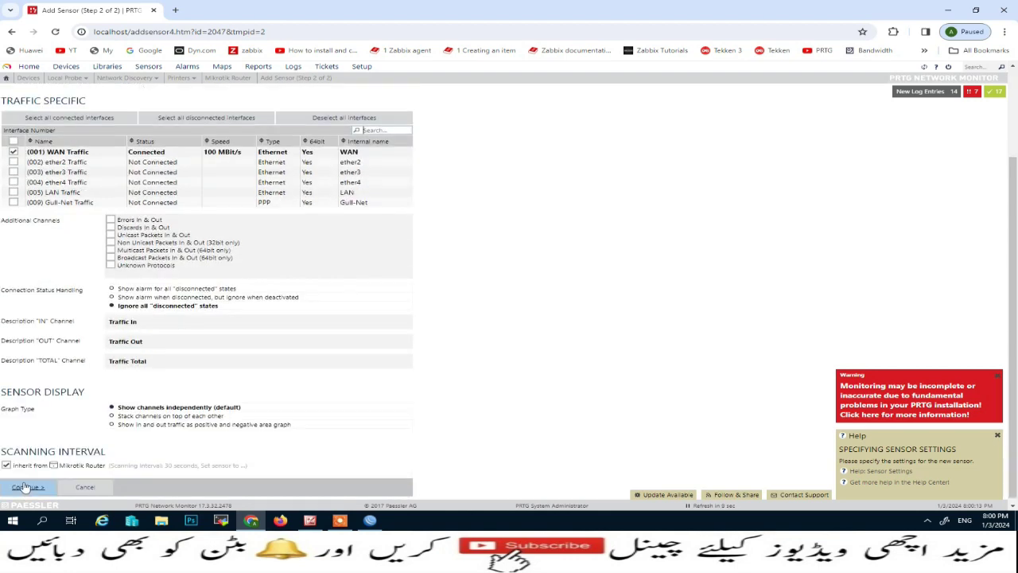
pyautogui.click(26, 487)
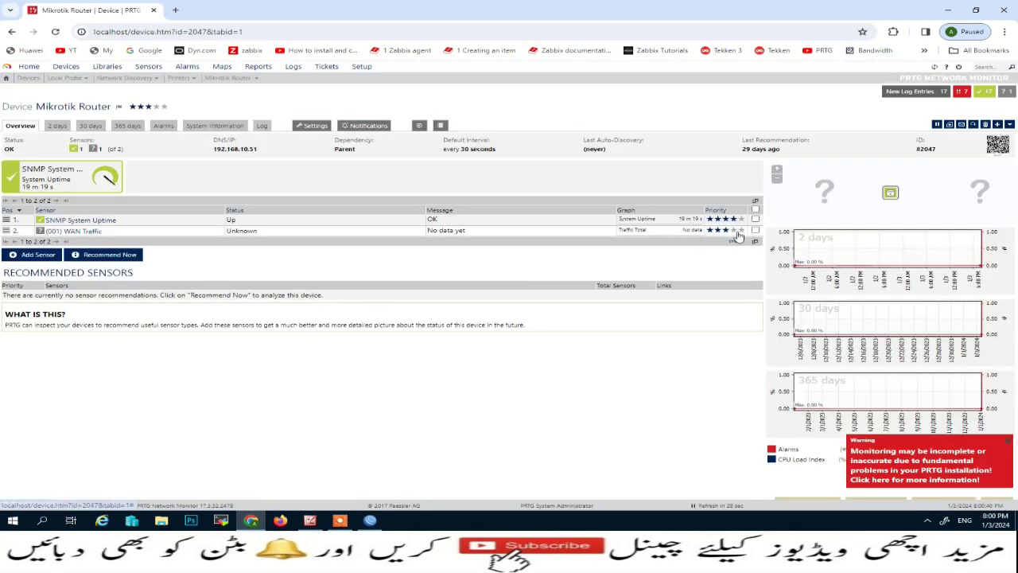
# - Set both SNMP System Uptime and (001) WAN Traffic sensors to five-star priority
pyautogui.click(734, 231)
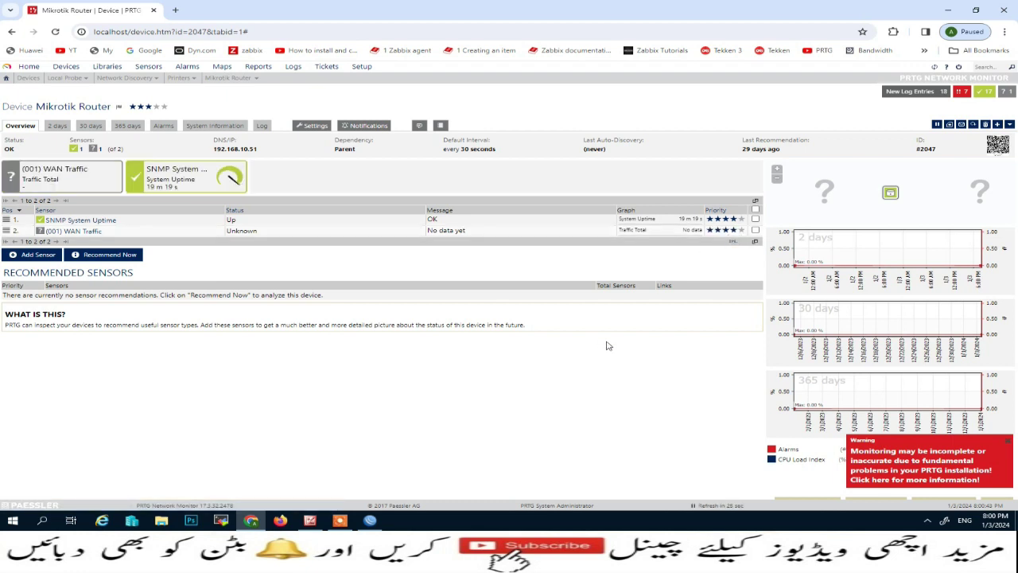
pyautogui.moveTo(32, 188)
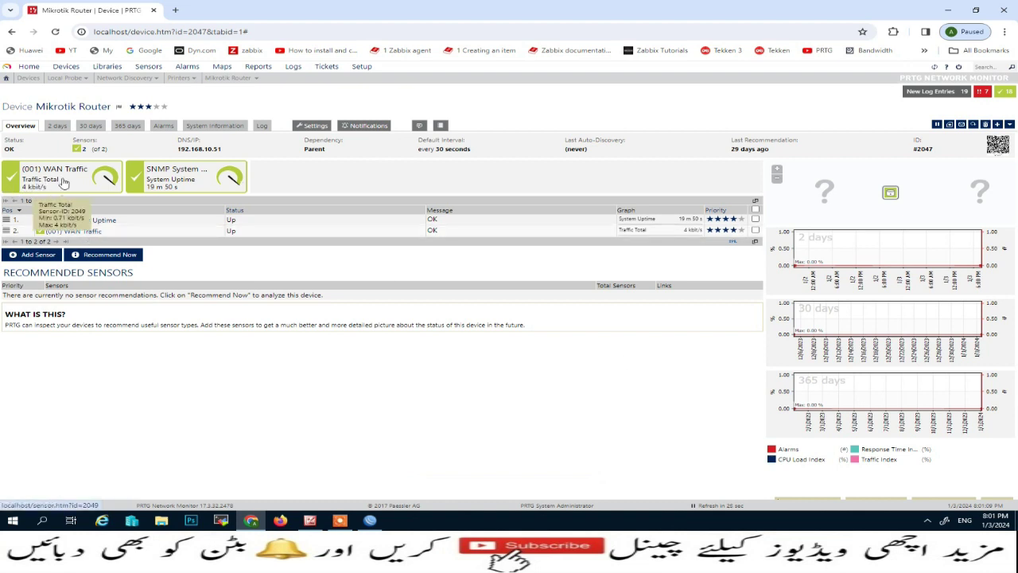
pyautogui.click(741, 219)
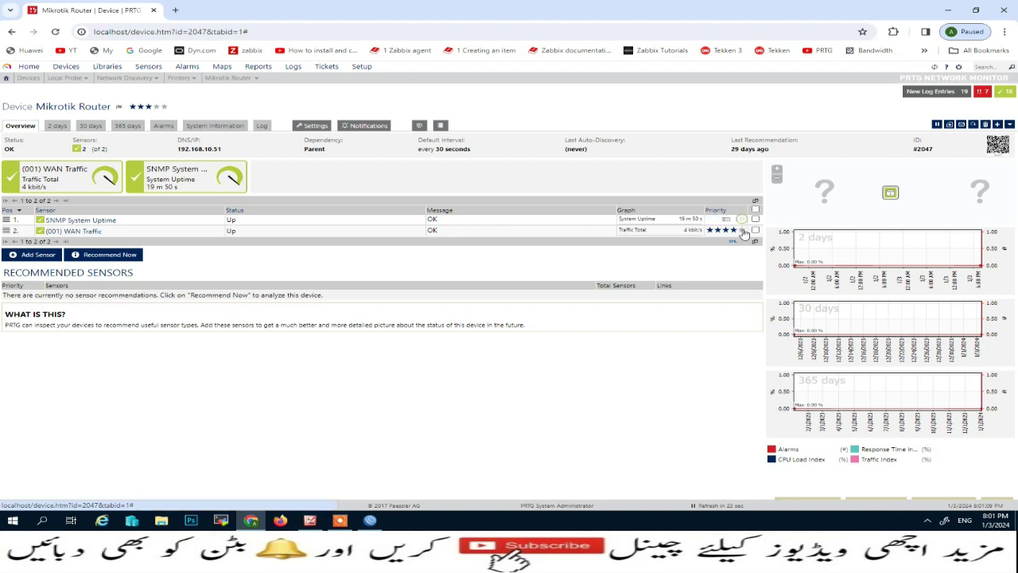
pyautogui.click(741, 300)
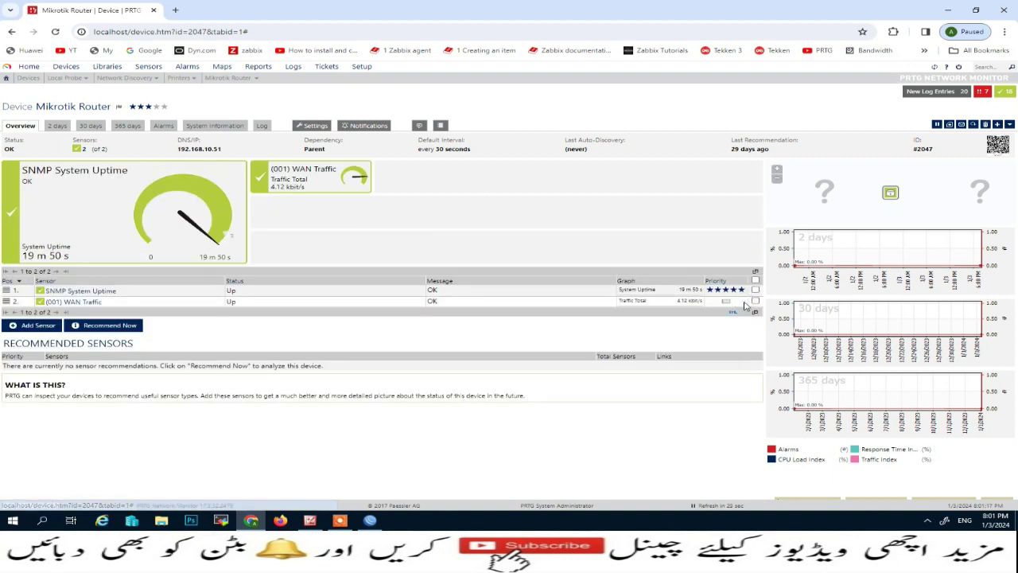